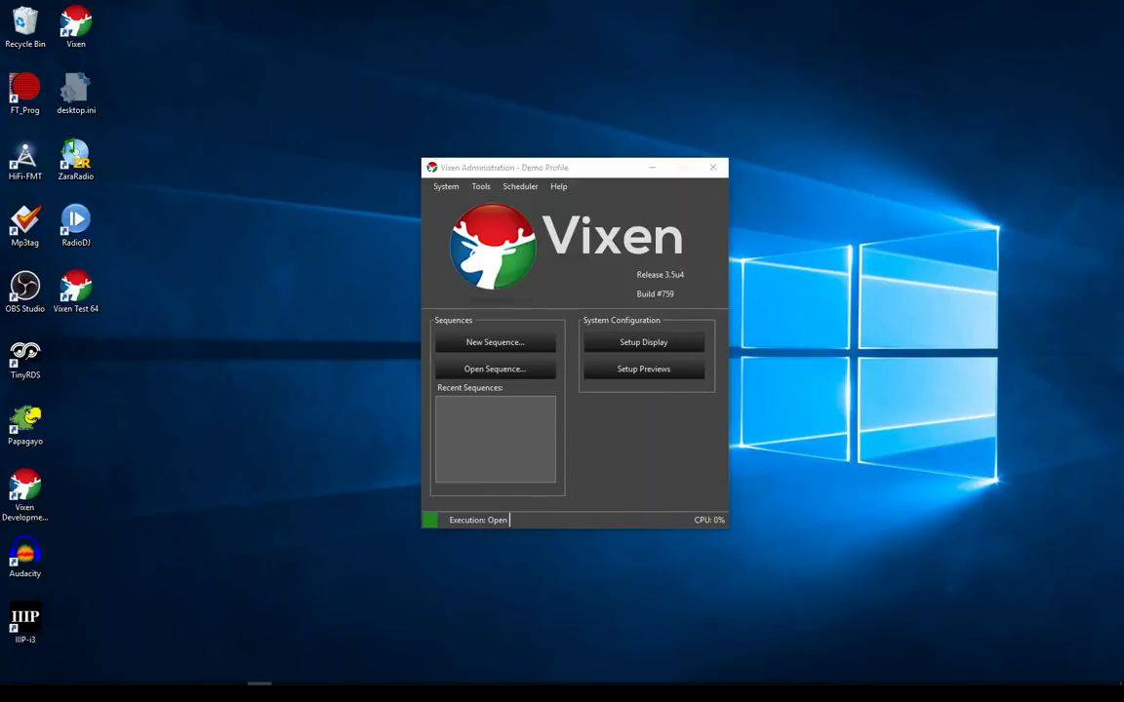
Step: Drag the Photos window showing House View.jpg toward the centre of the screen
left_click_drag(0, 166, 622, 73)
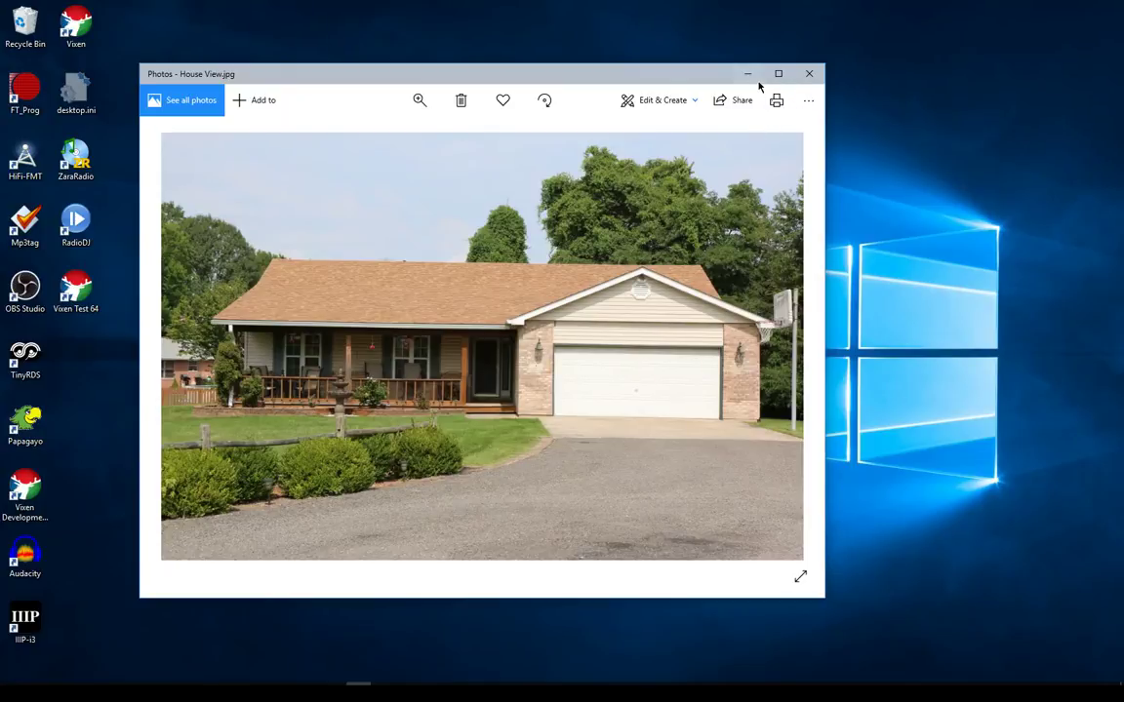
Step: Close the house photo, then choose Generic Numbered Group as the element type in Display Setup
left_click(808, 74)
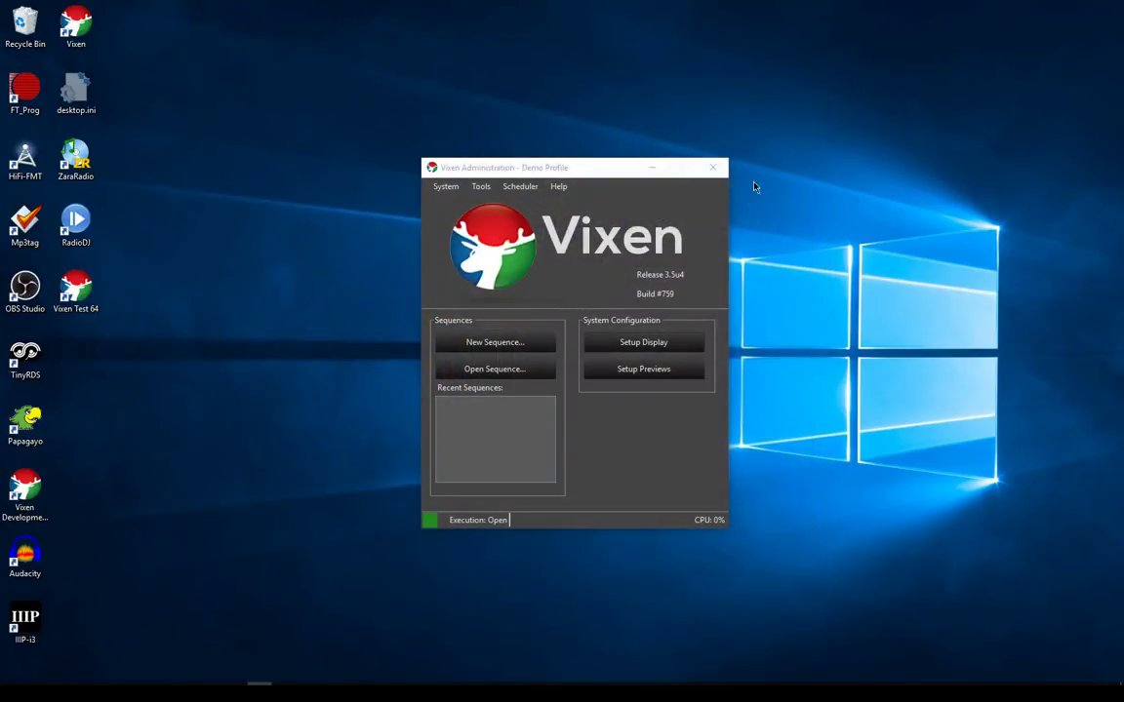
left_click(649, 347)
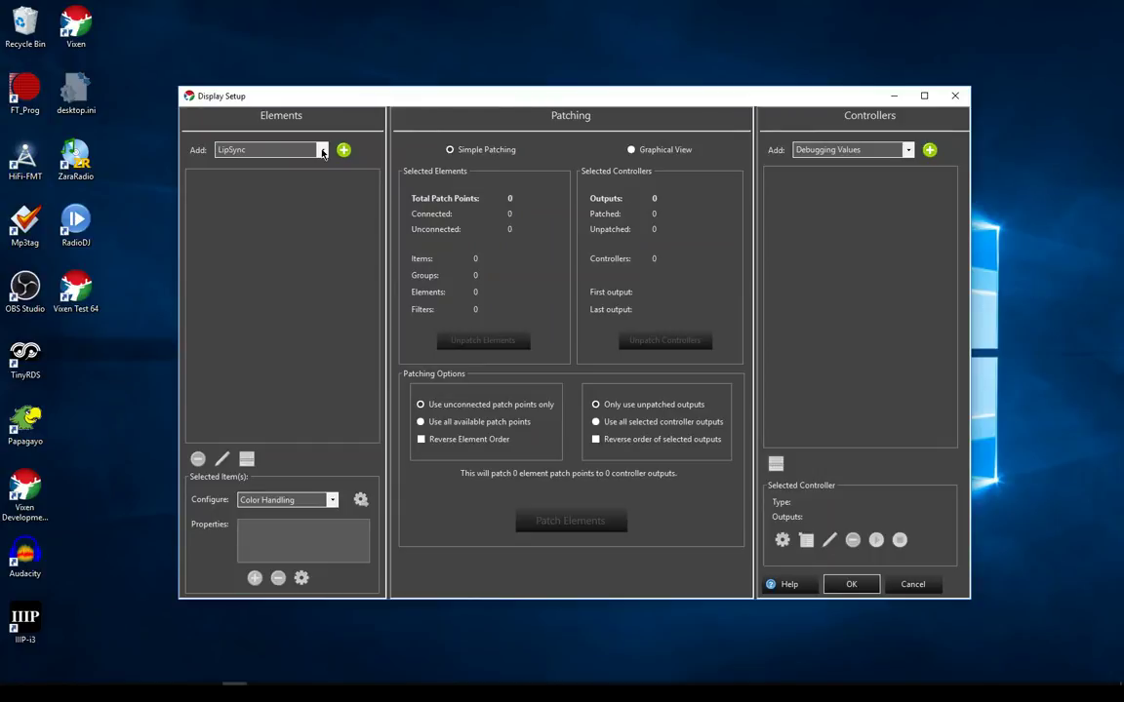
left_click(322, 150)
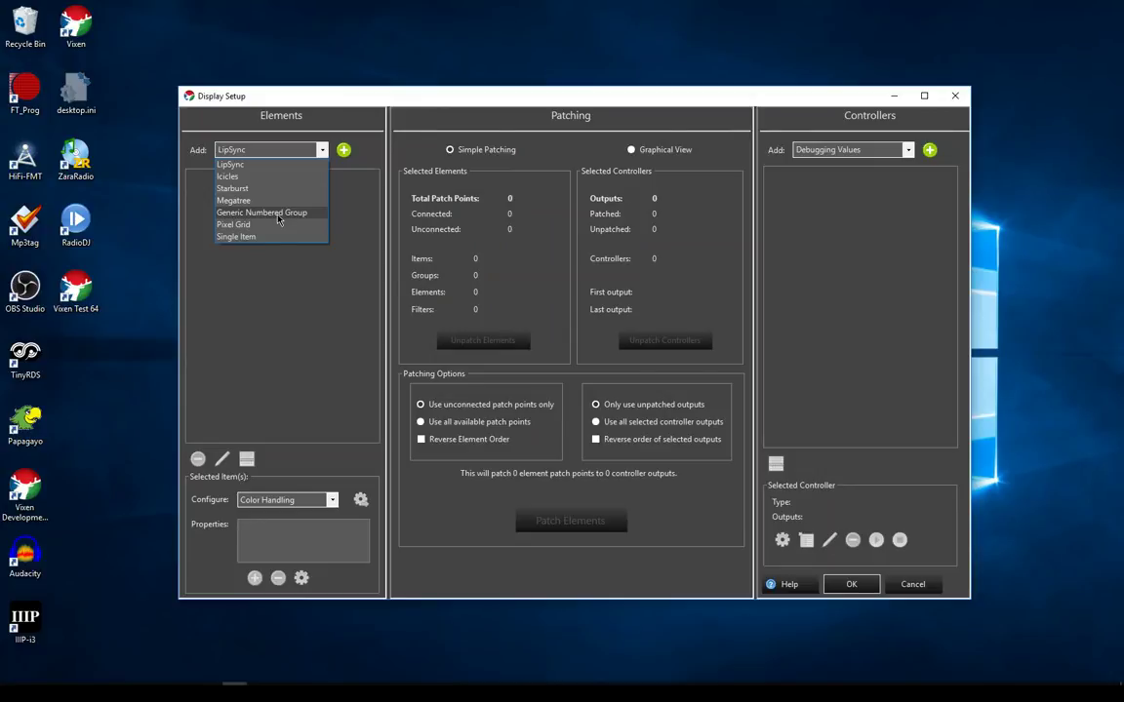
left_click(278, 213)
Step: Add a numbered group named Porch Roof with item prefix Porch Roof Px and count 50
left_click(343, 149)
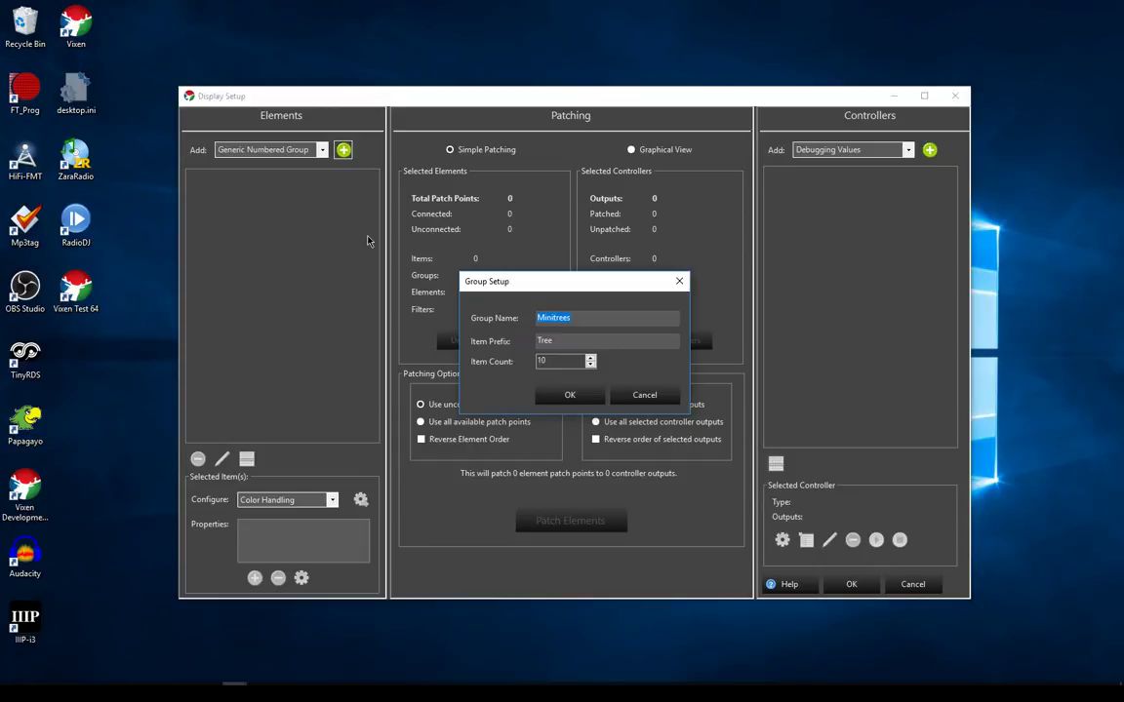
type("Porch Roof")
key("Tab")
type("Porch Roof Px")
double_click(549, 361)
type("50")
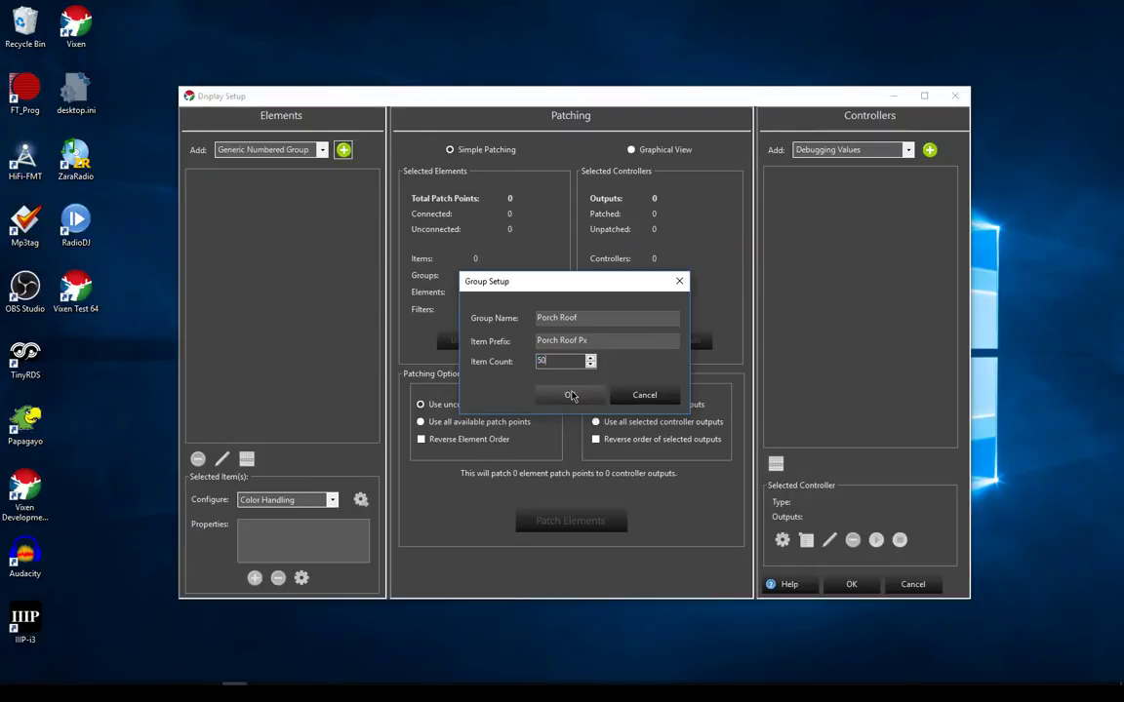
left_click(572, 396)
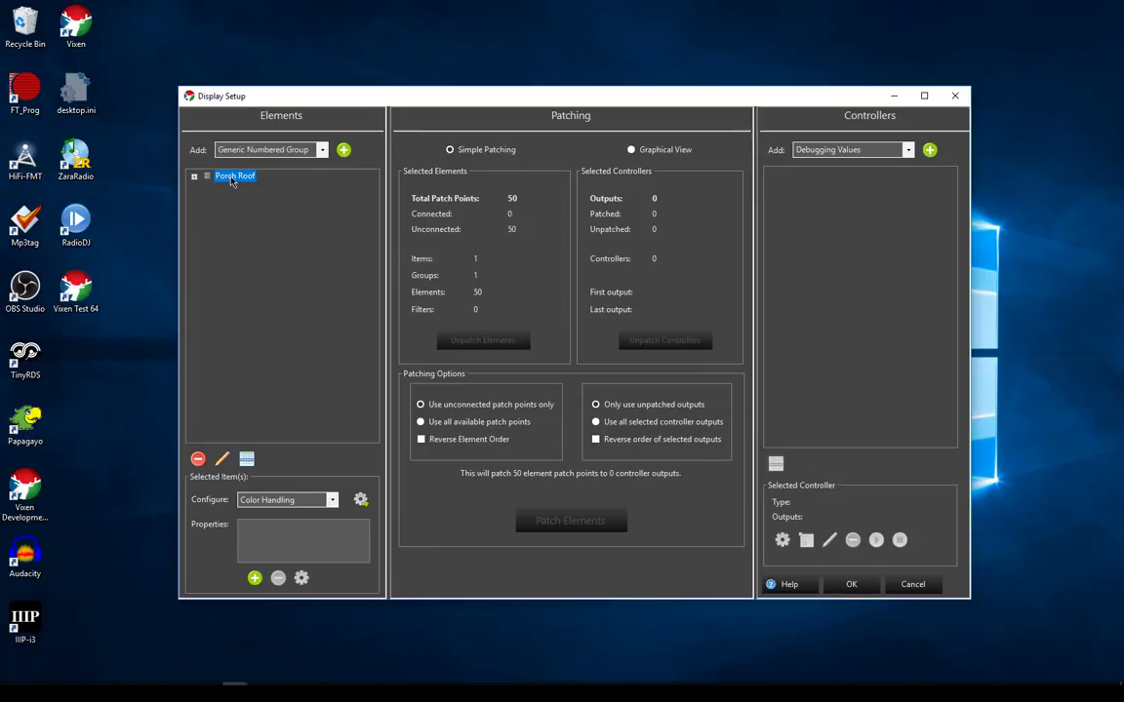
left_click(194, 177)
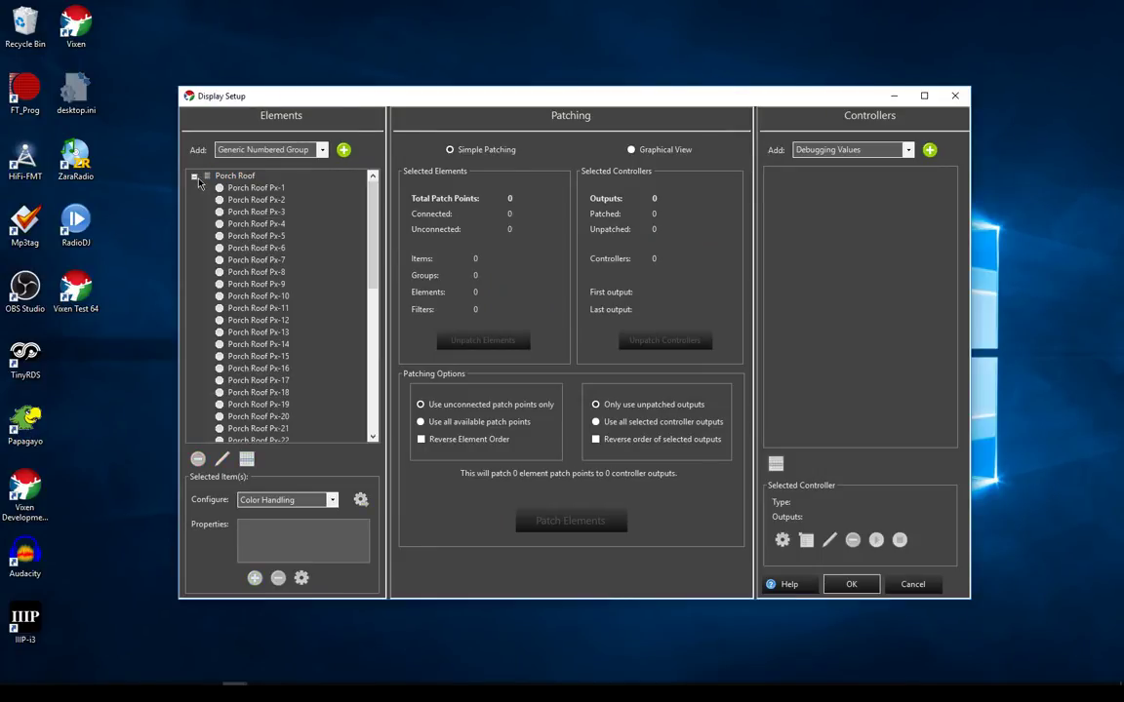
mouse_move(372, 223)
left_mouse_down()
mouse_move(370, 354)
mouse_move(371, 225)
left_mouse_up()
left_click(194, 177)
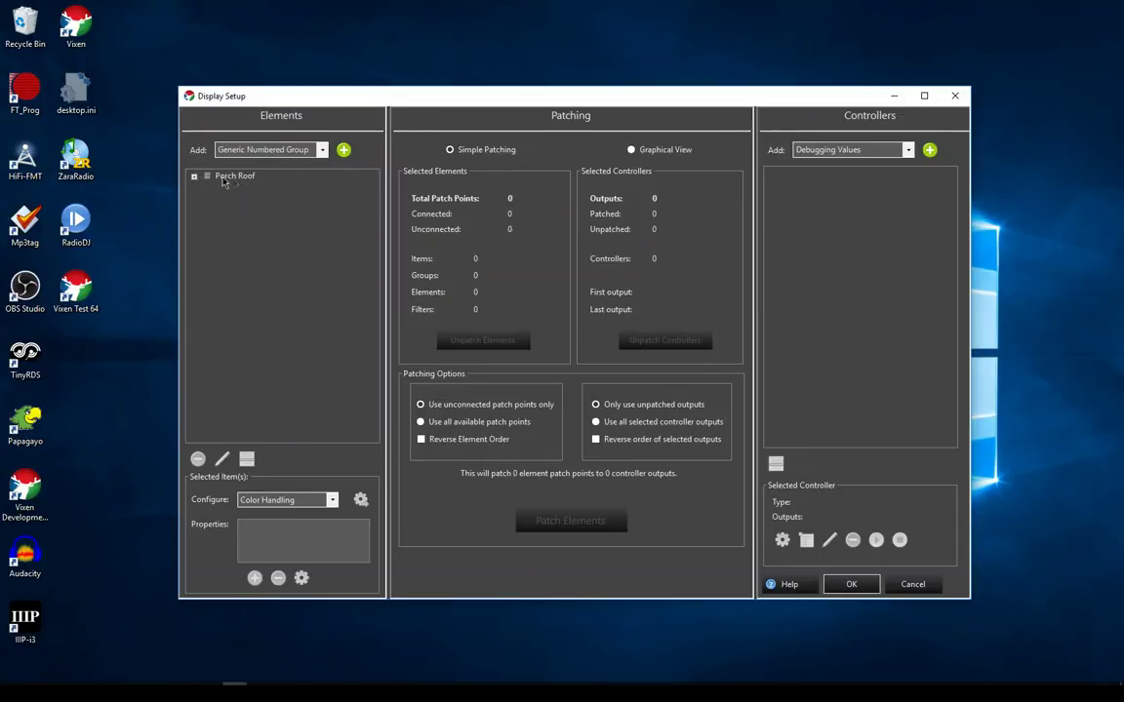
left_click(236, 176)
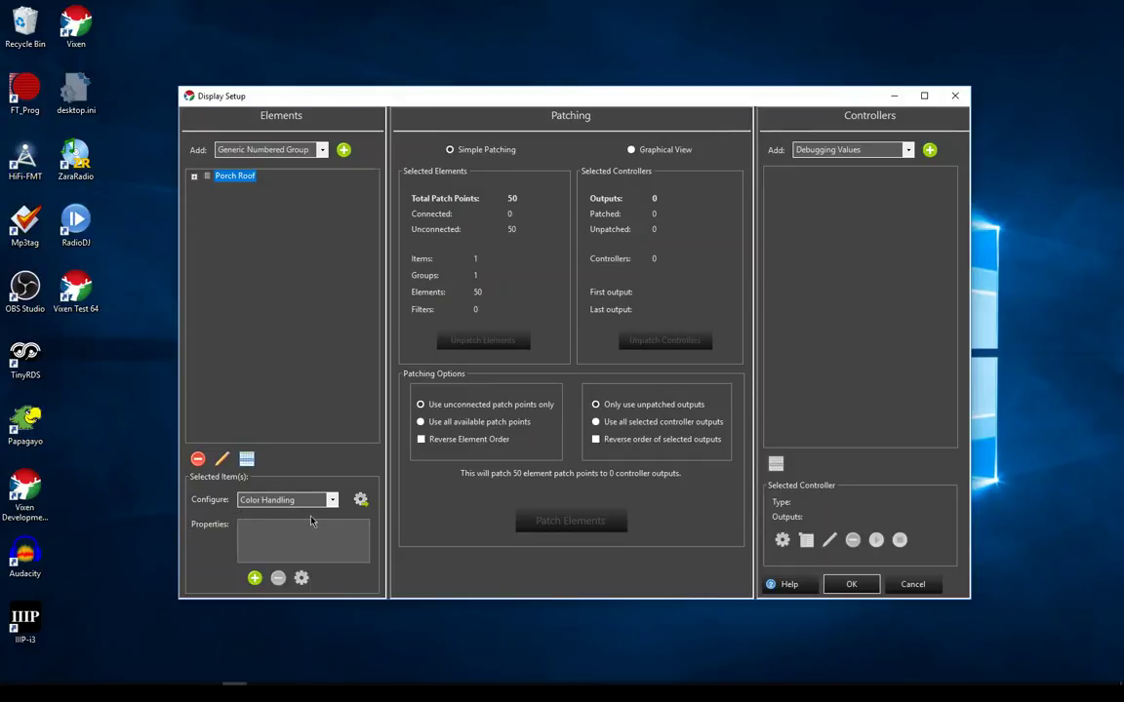
Step: Set the Porch Roof colour handling to 'They can be any color' in RGB order
left_click(360, 500)
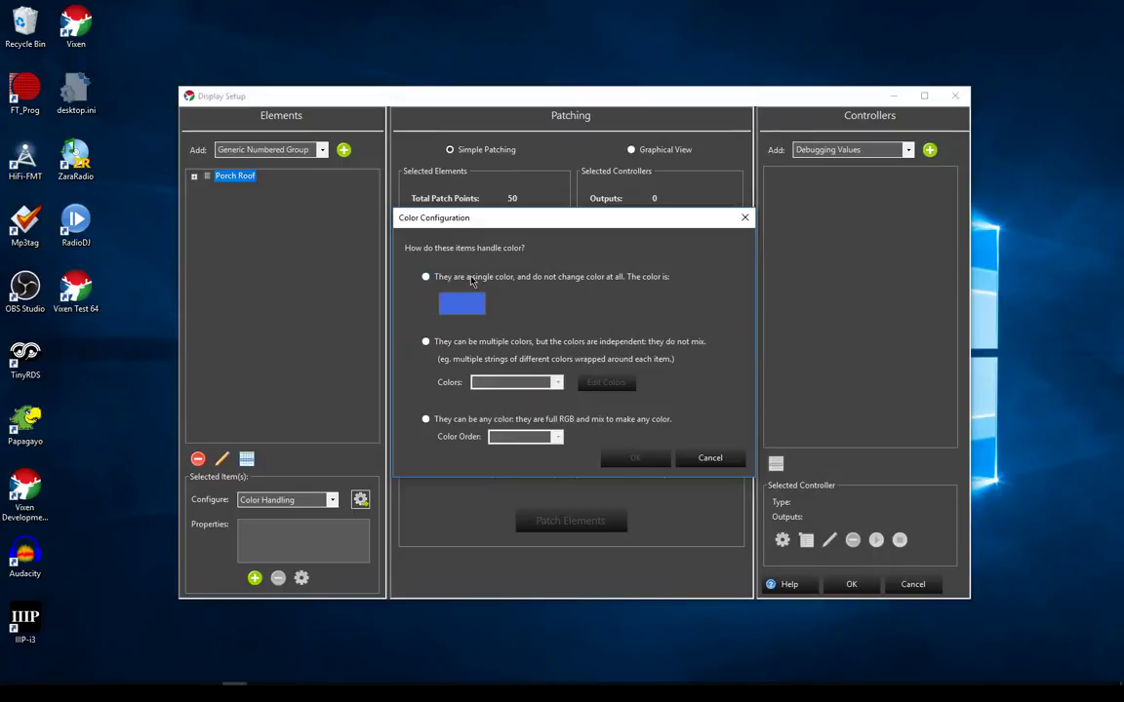
left_click(488, 420)
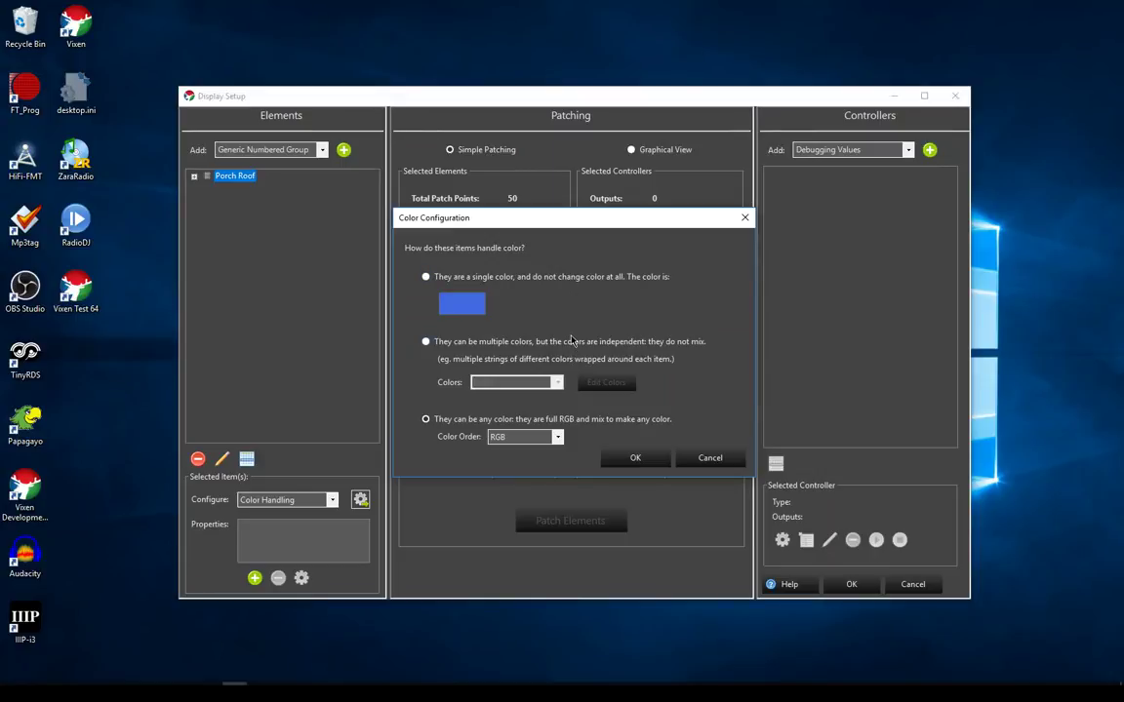
left_click(602, 421)
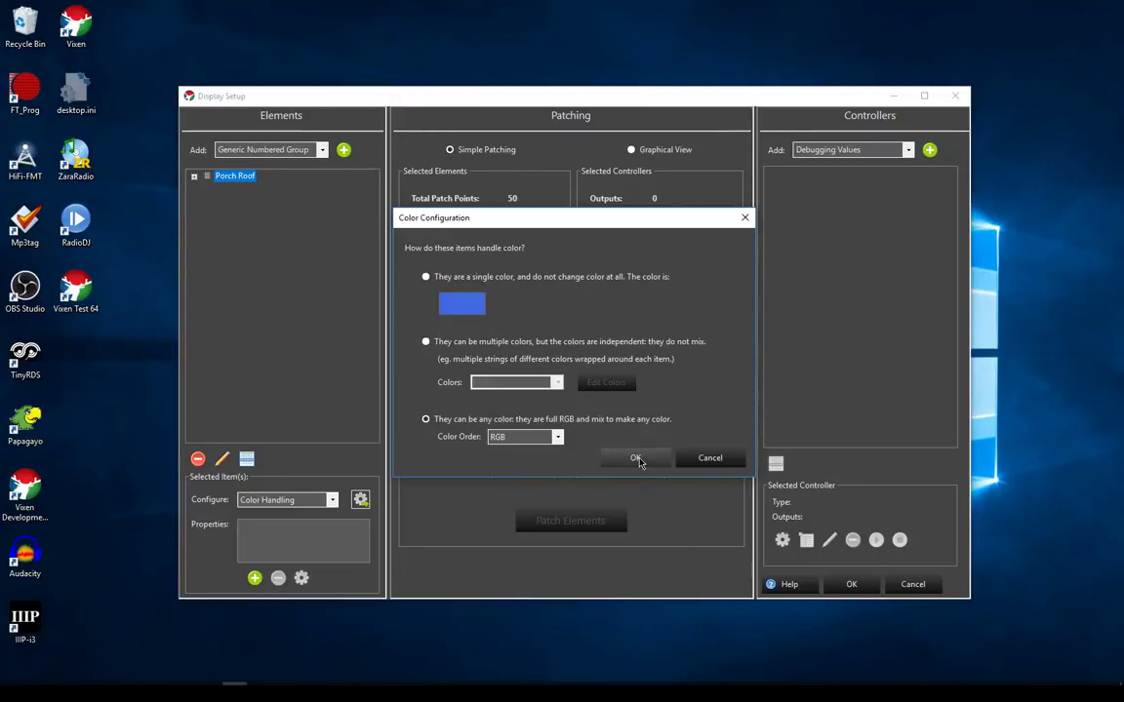
left_click(636, 458)
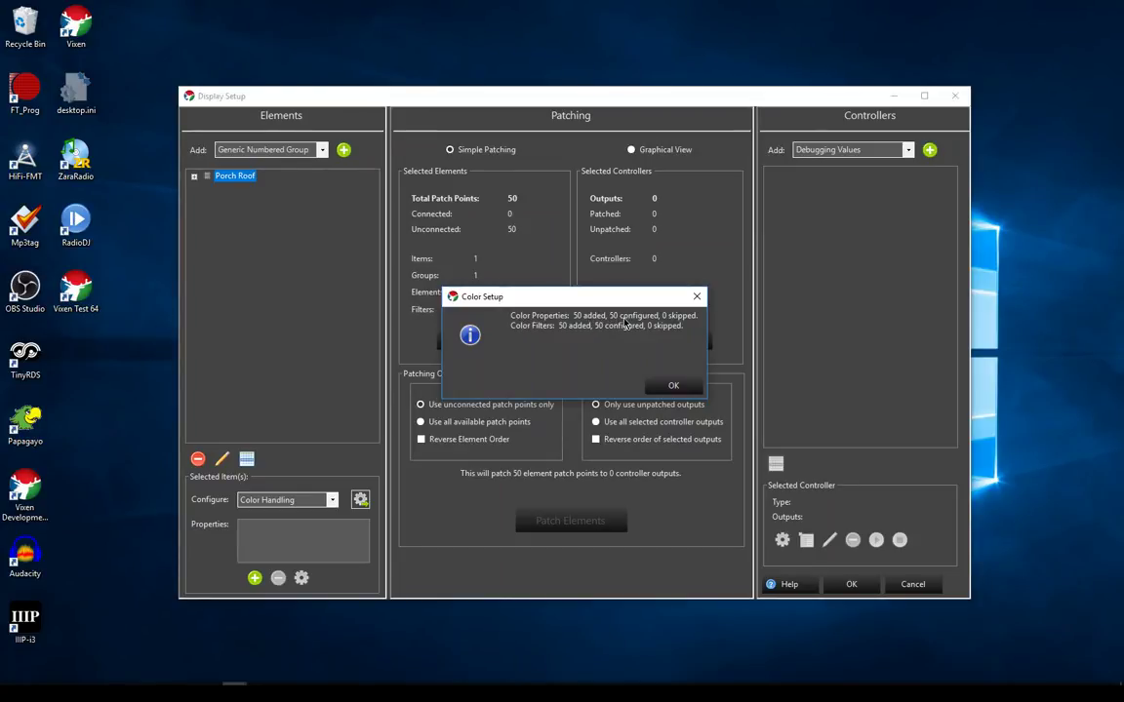
left_click(671, 386)
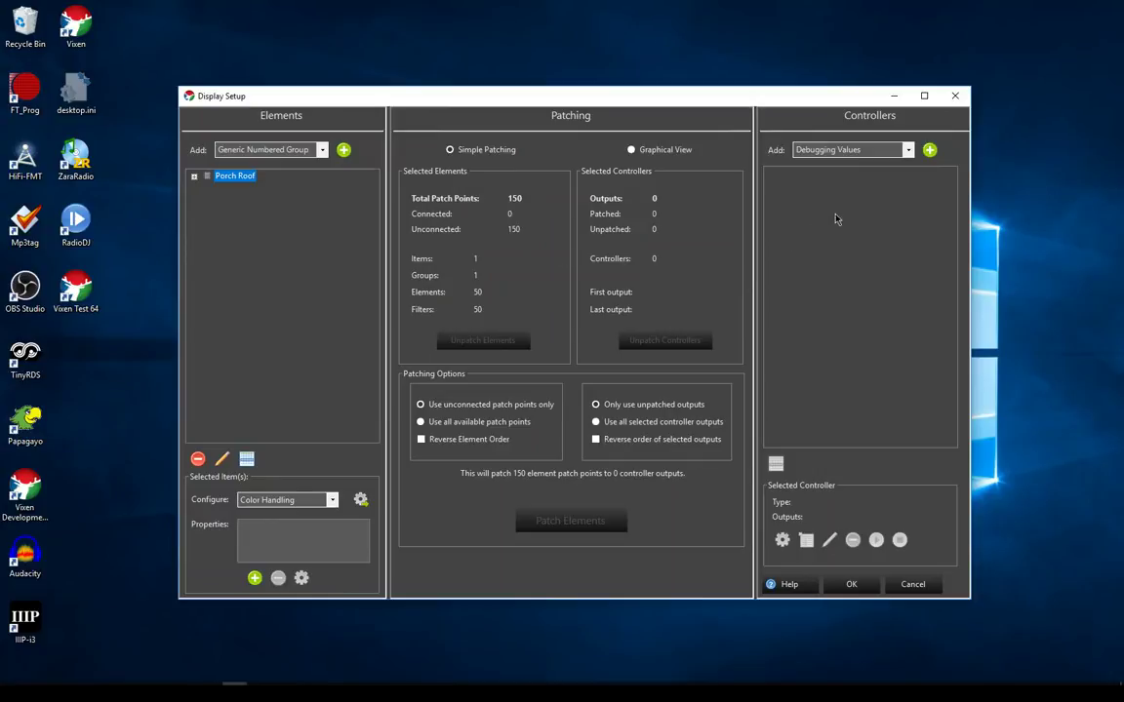
Step: Add a Streaming ACN (E1.31) controller with the default name and 150 outputs
left_click(908, 150)
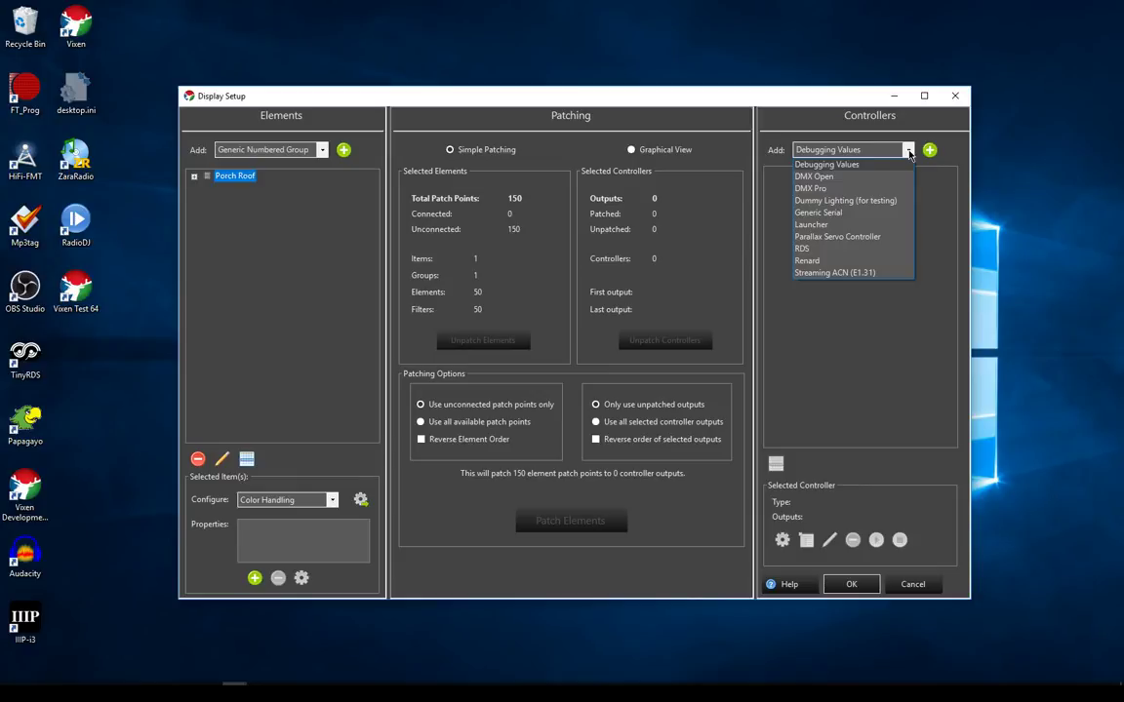
left_click(843, 273)
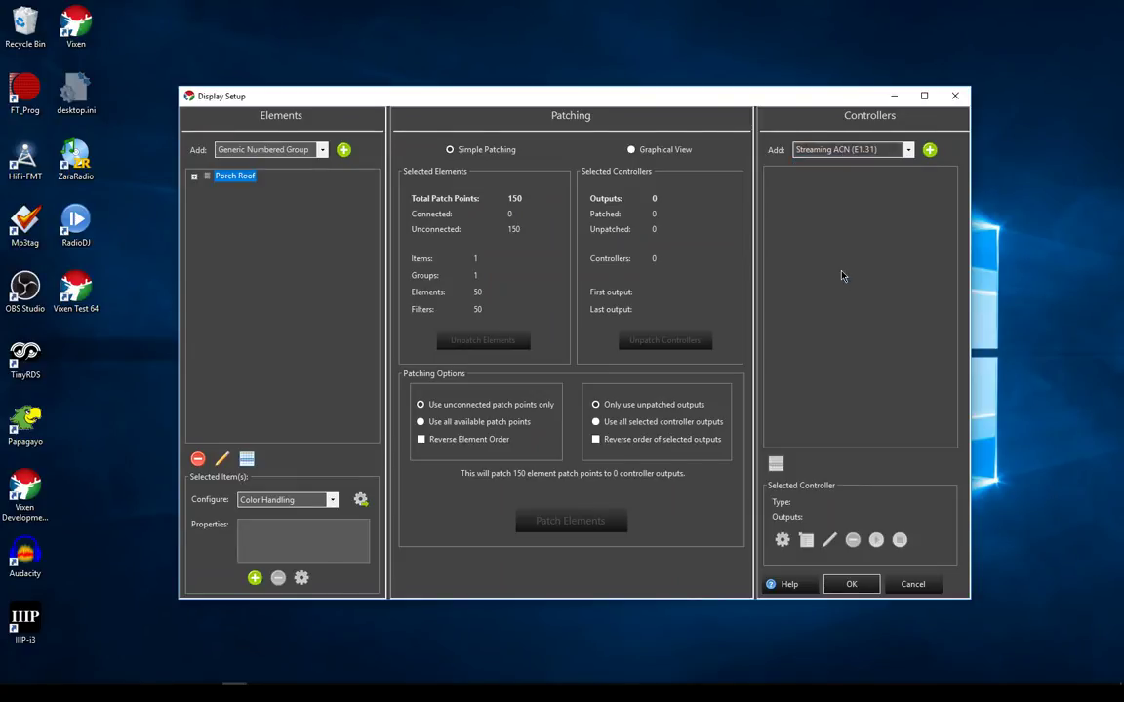
left_click(929, 150)
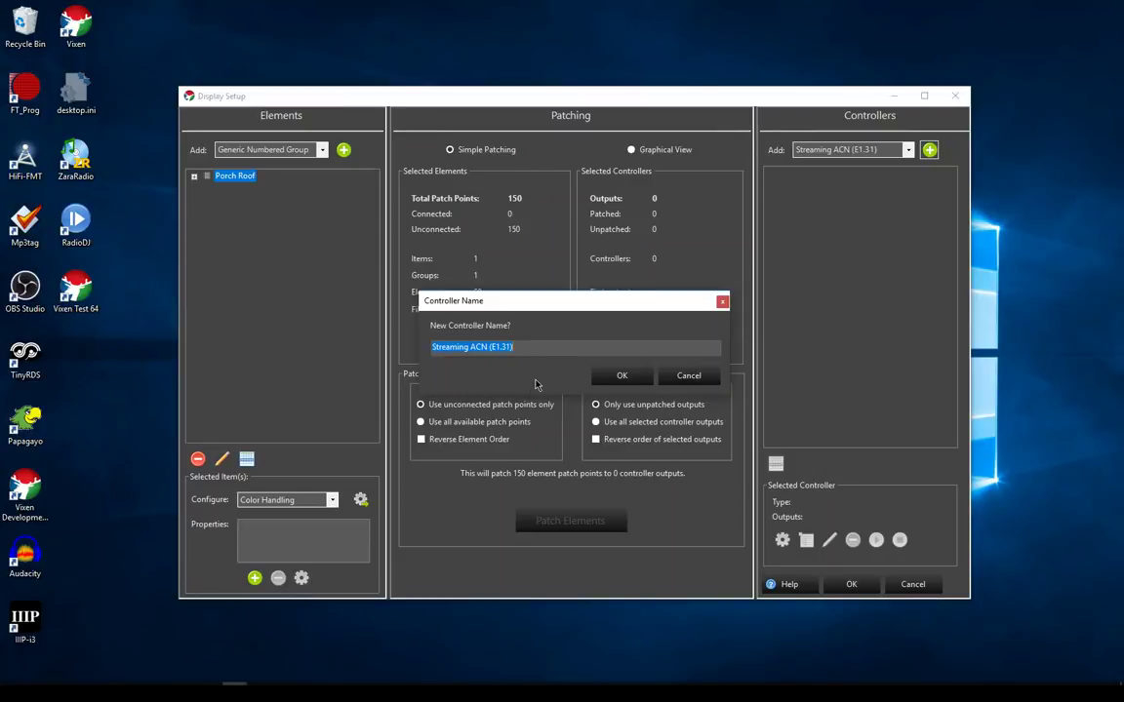
left_click(623, 377)
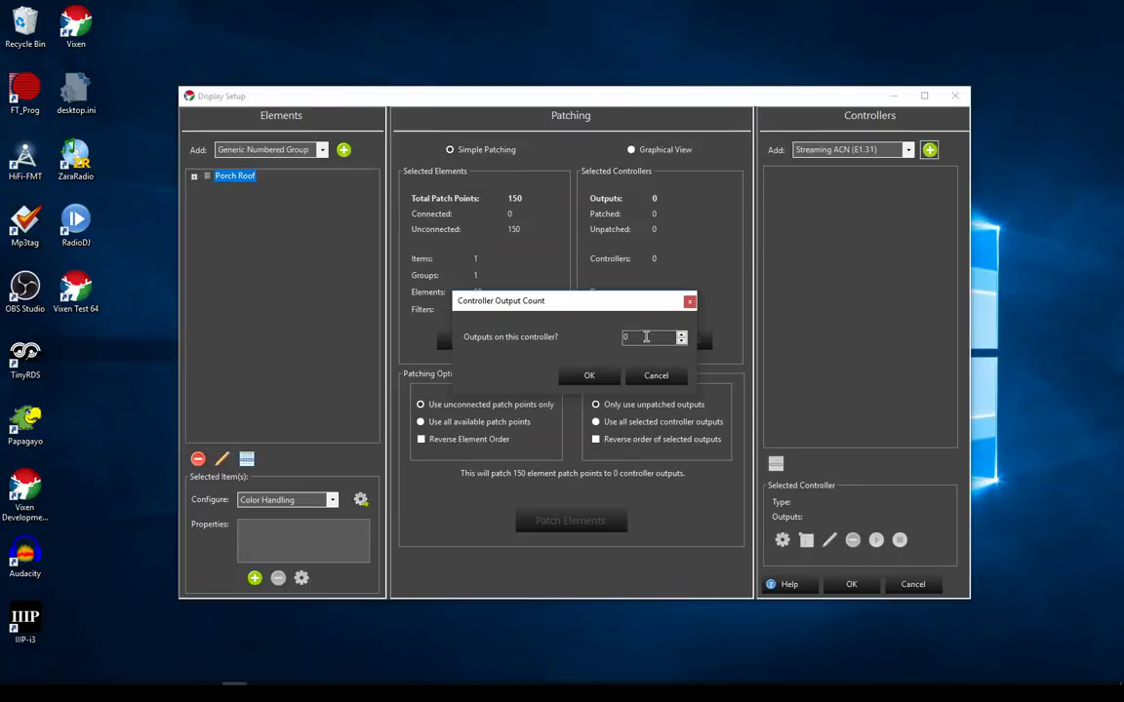
type("15")
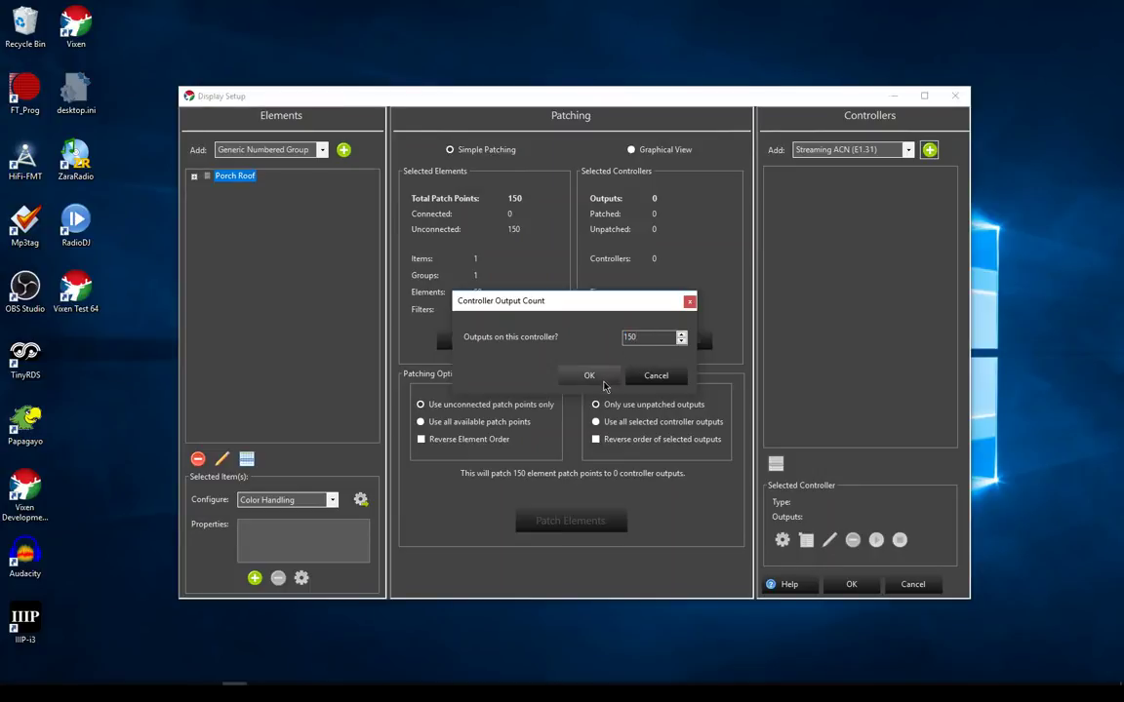
left_click(590, 375)
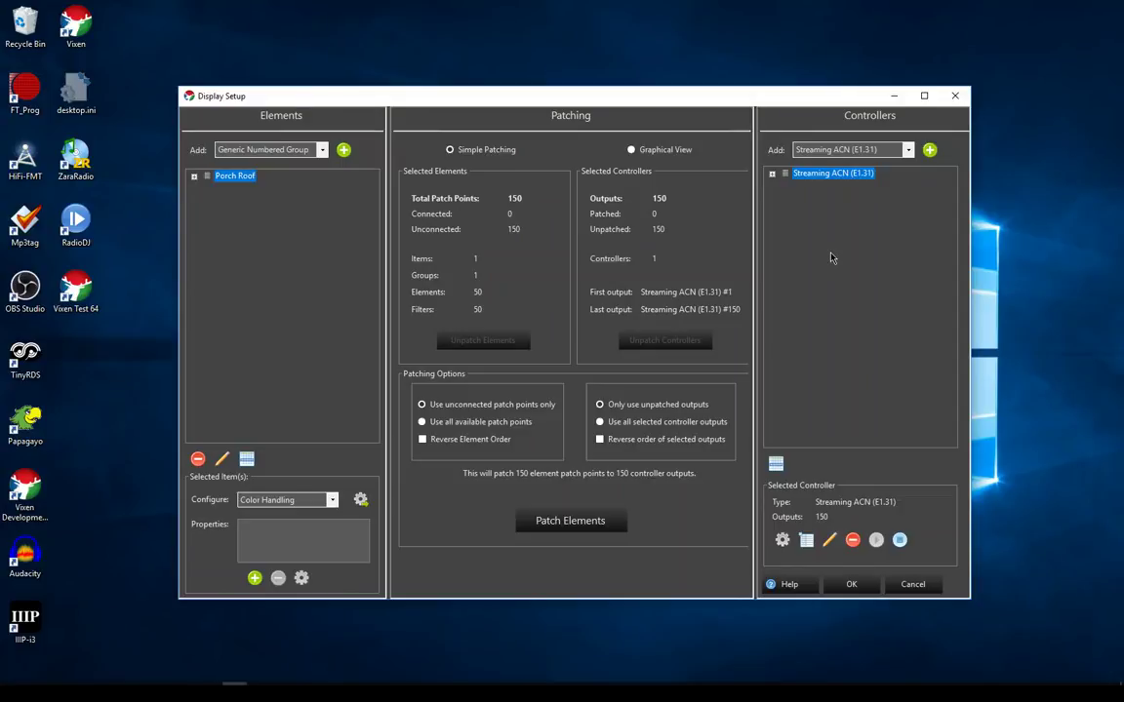
Step: Change the Streaming ACN controller's E1.31 universe size to 150 and save the settings
left_click(771, 174)
left_click(772, 174)
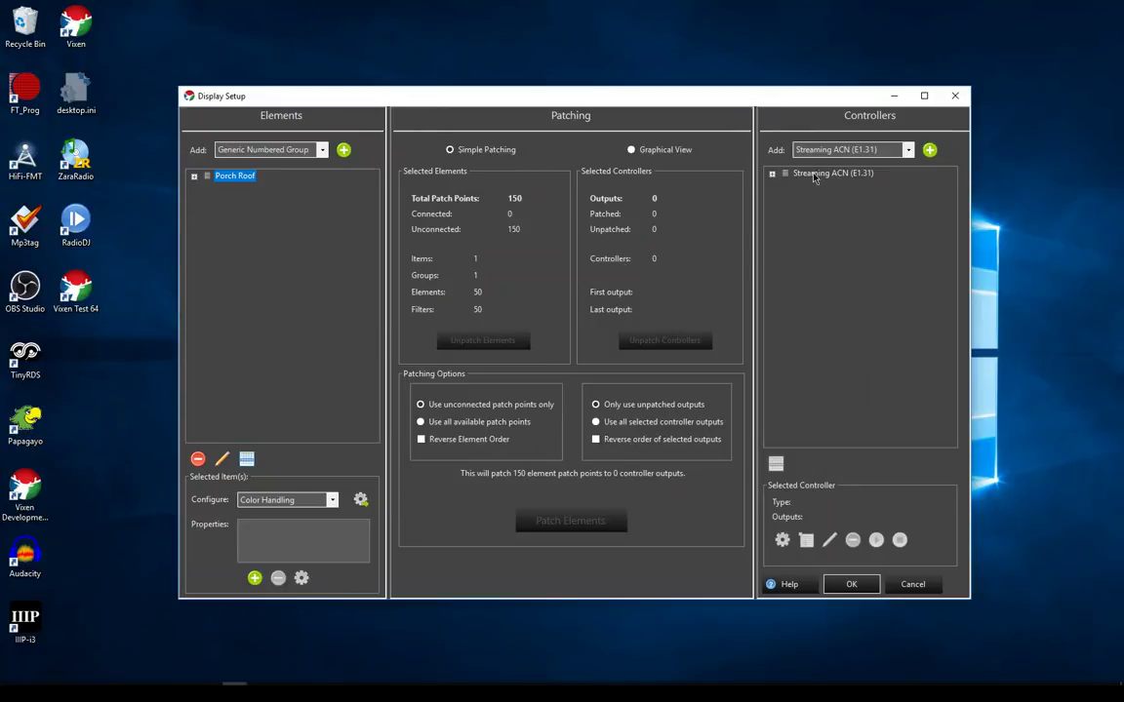
left_click(814, 176)
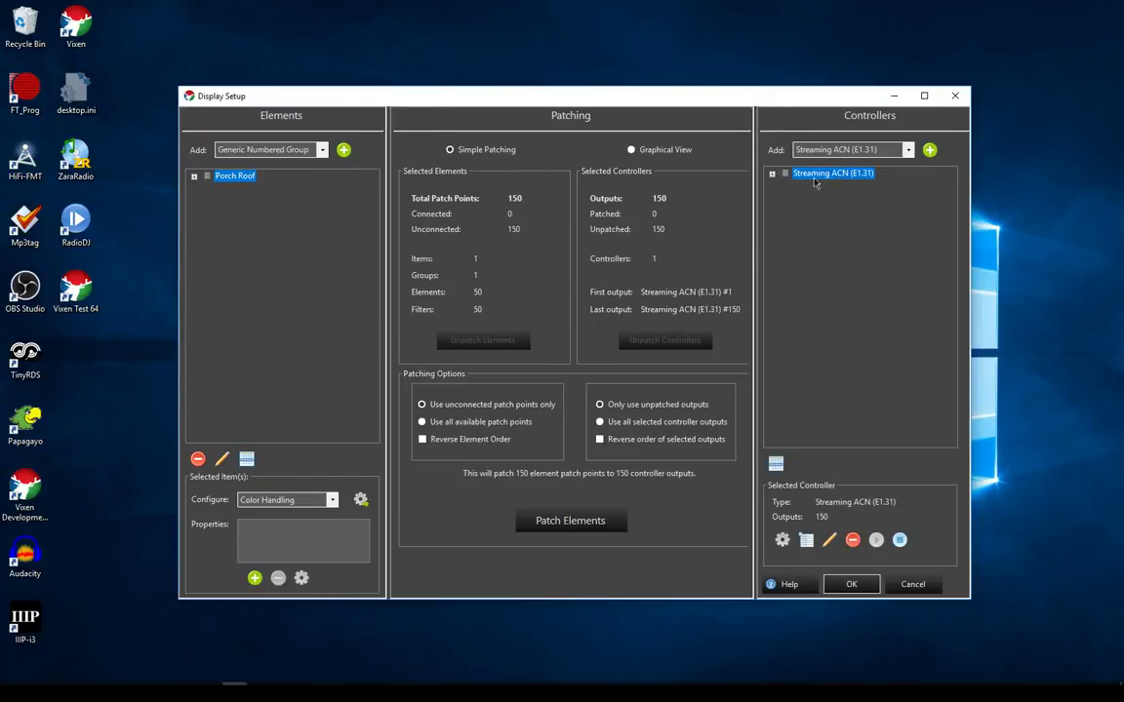
left_click(783, 541)
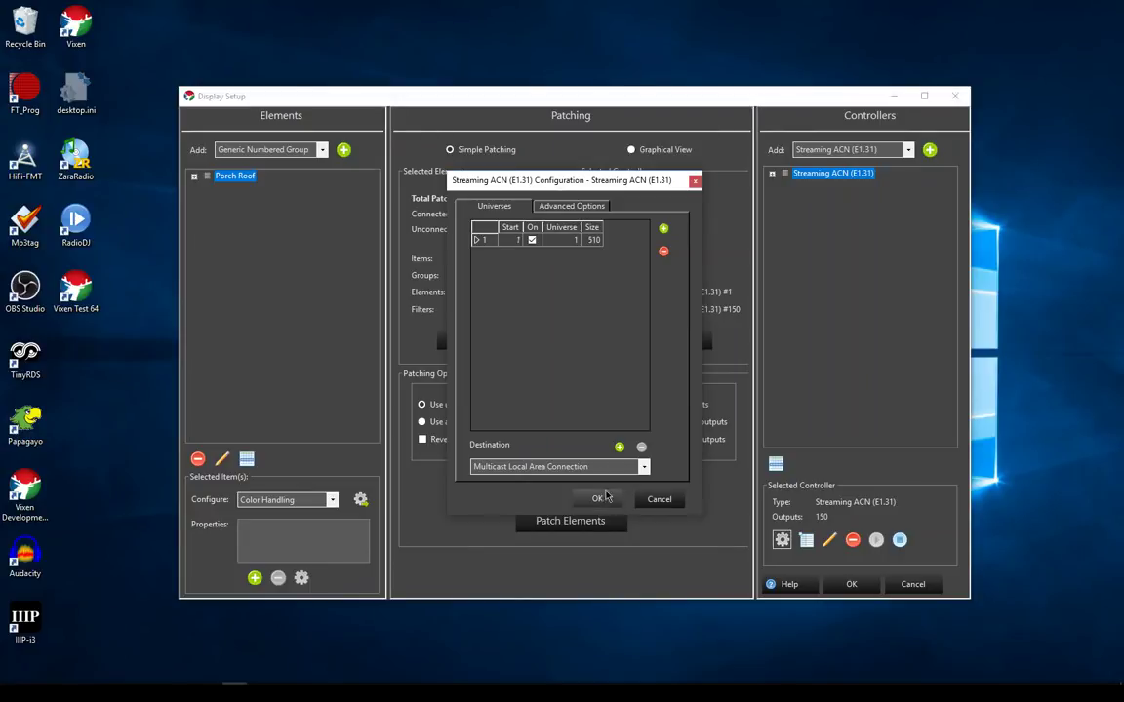
double_click(597, 240)
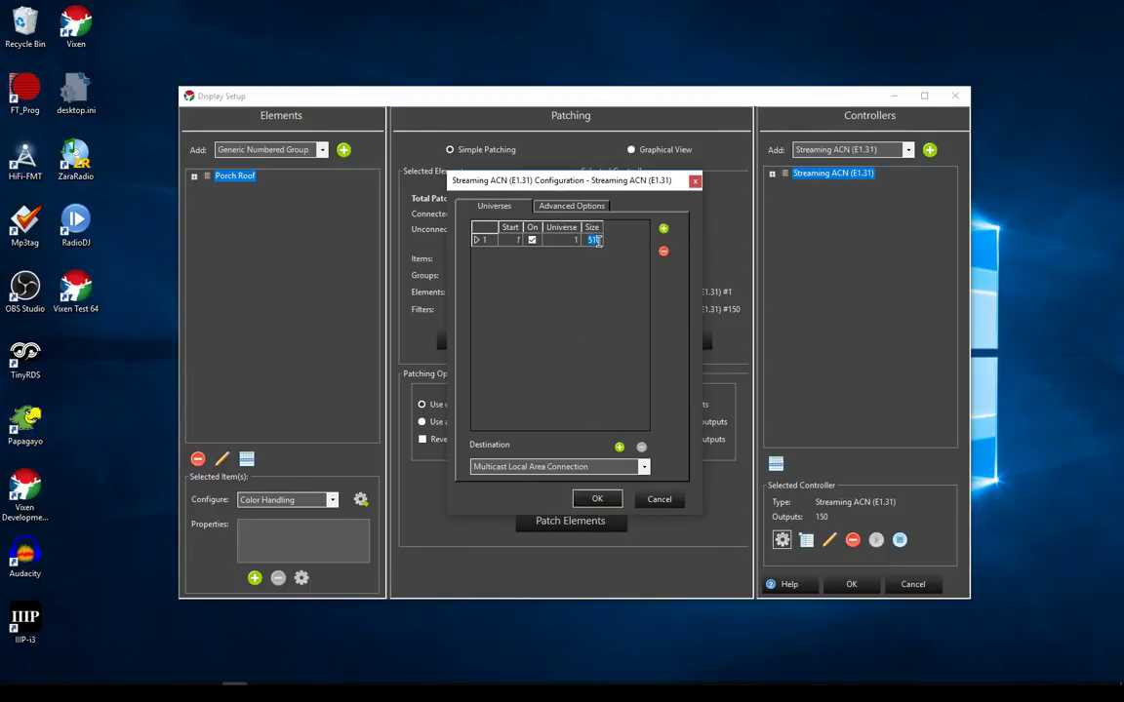
type("150")
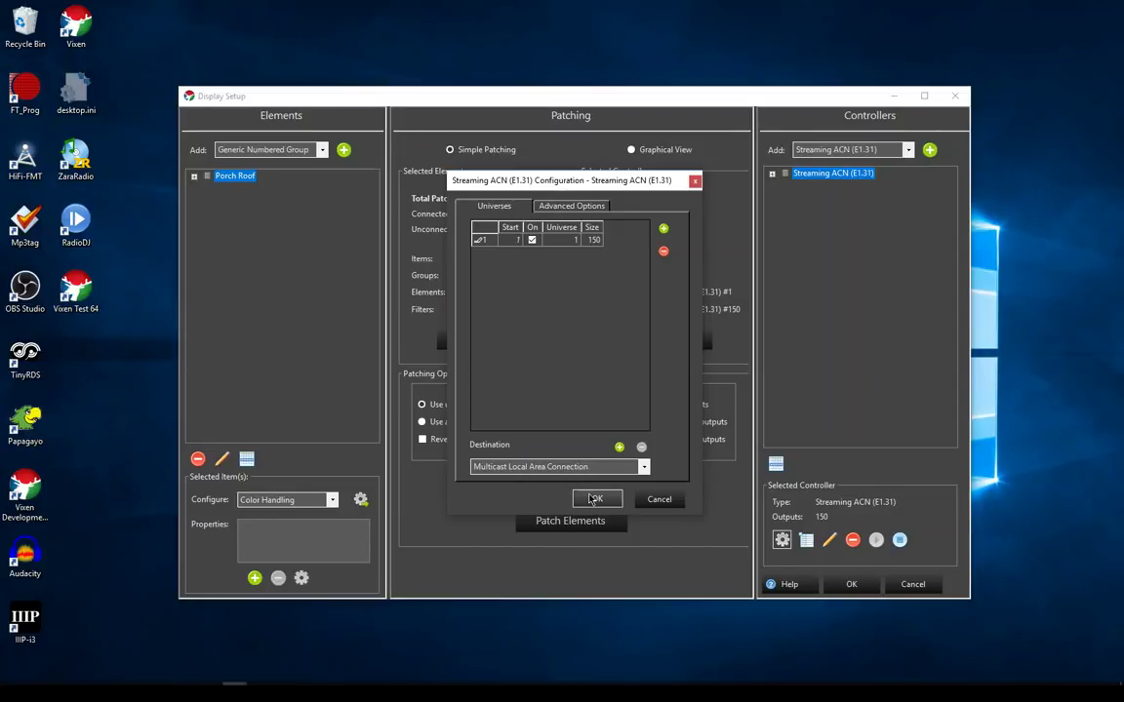
left_click(592, 500)
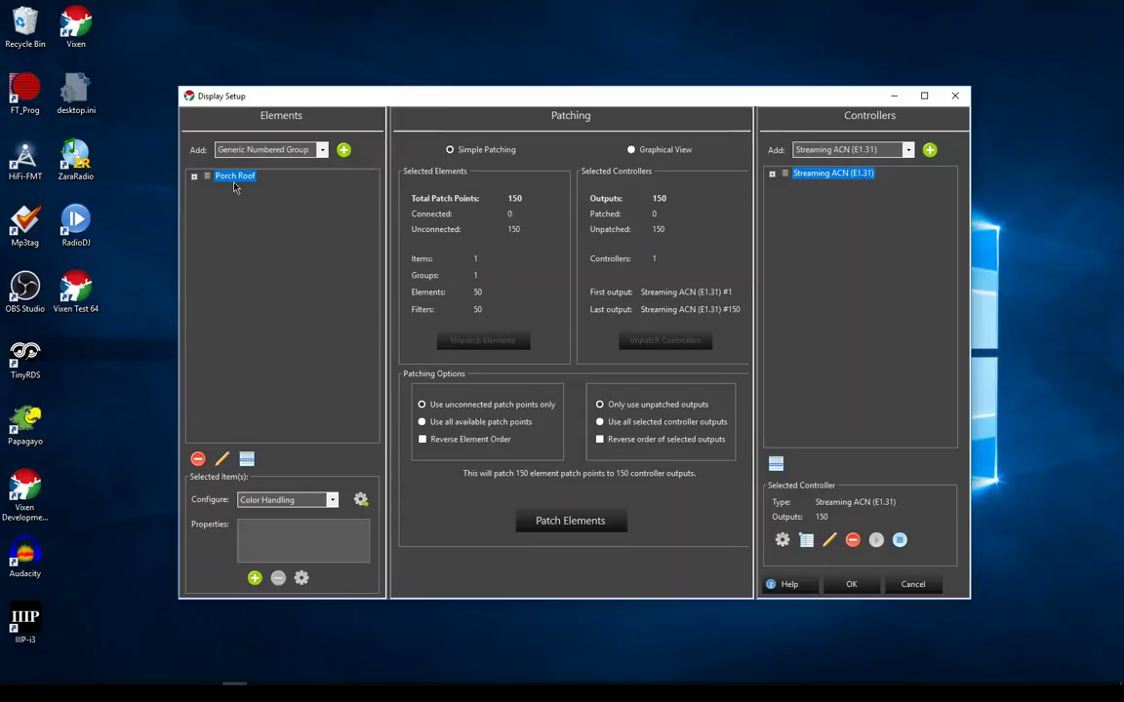
Step: Patch the 150 Porch Roof points to the Streaming ACN controller's outputs
left_click(821, 174)
left_click(609, 518)
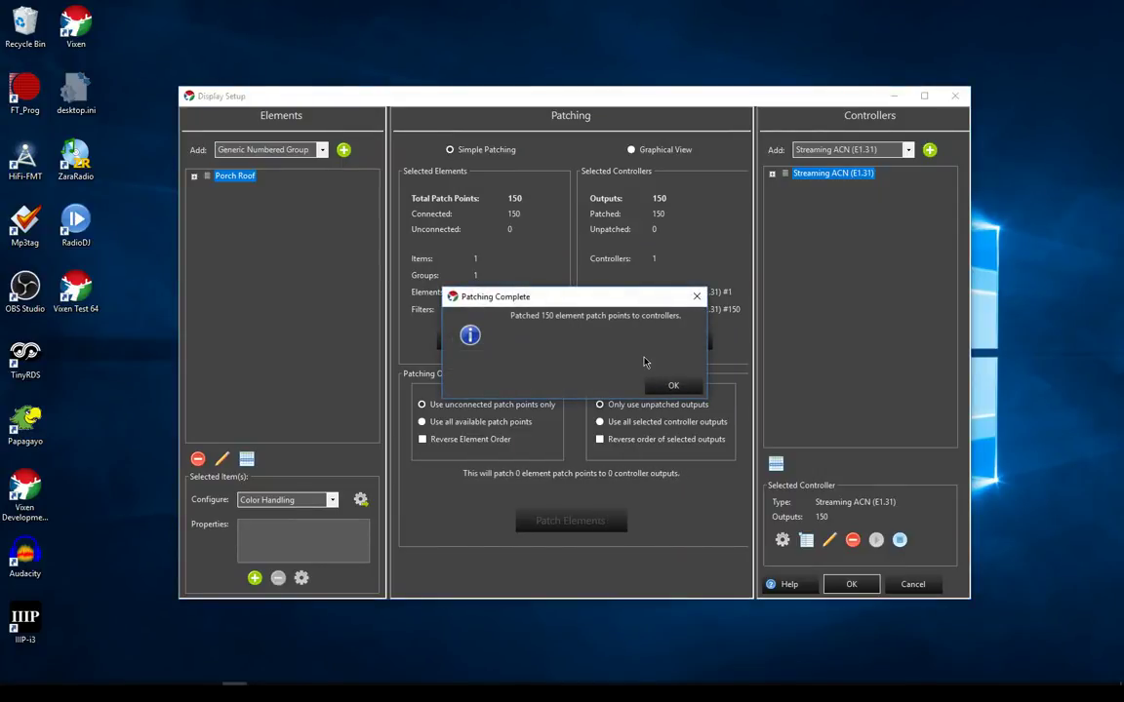
left_click(673, 385)
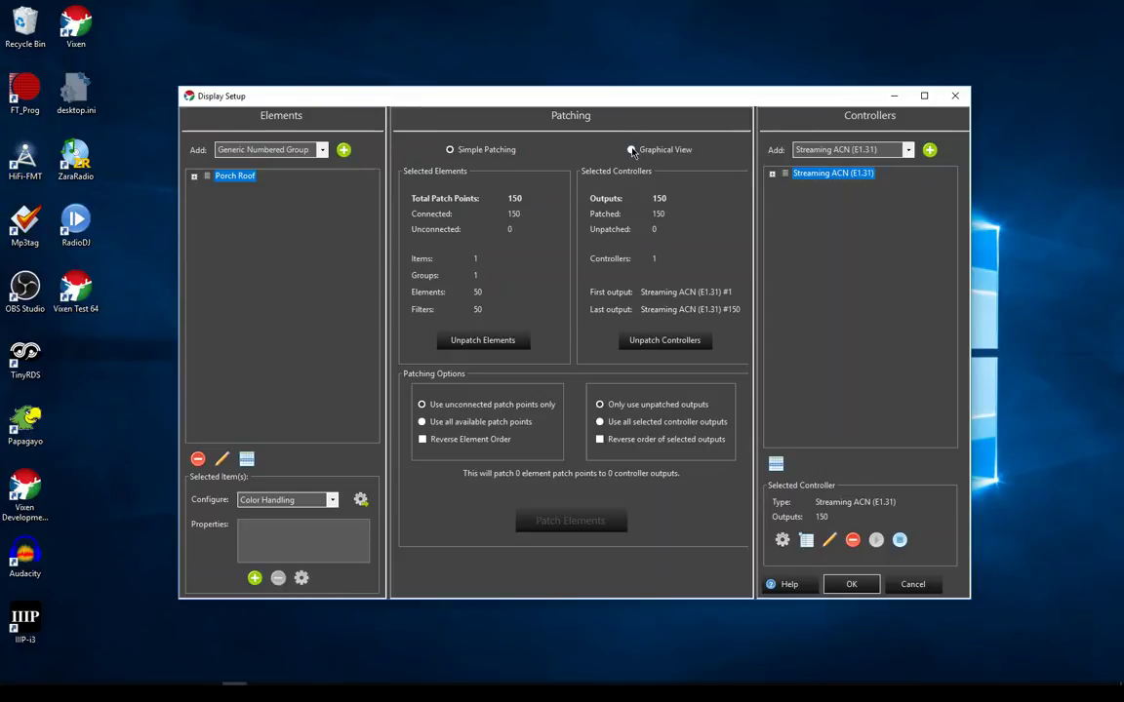
Step: In the graphical patch view, confirm Porch Roof Px-1 feeds E1.31 outputs #1–#3
left_click(631, 150)
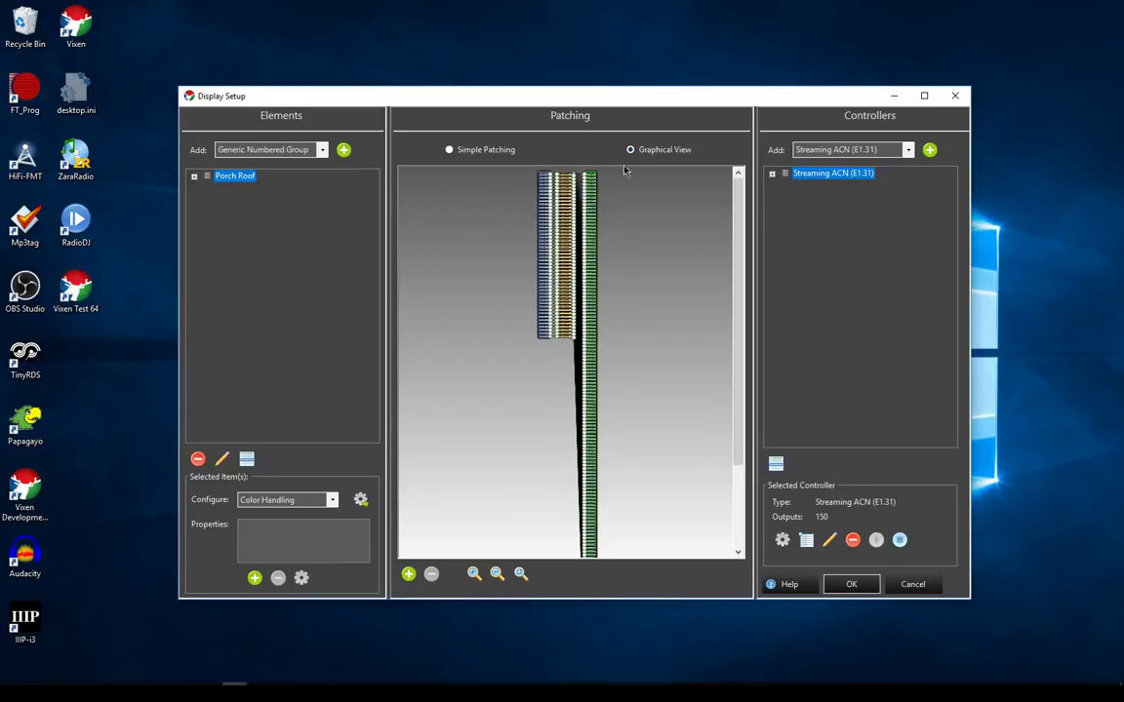
left_click(194, 176)
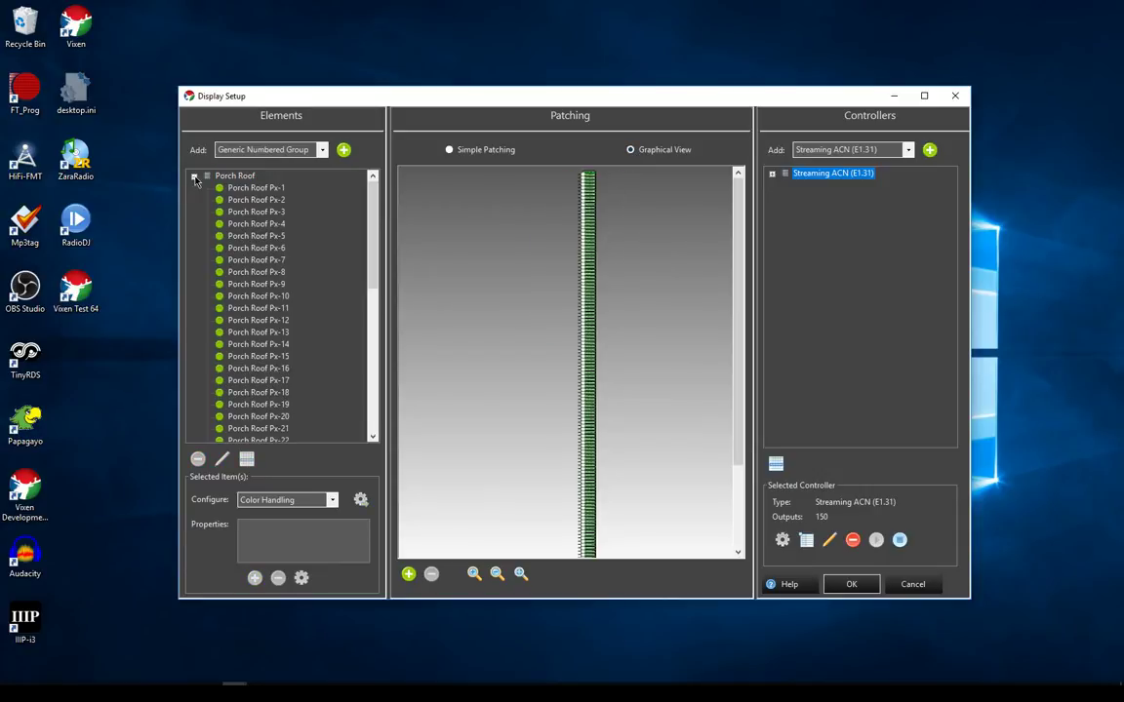
left_click(260, 199)
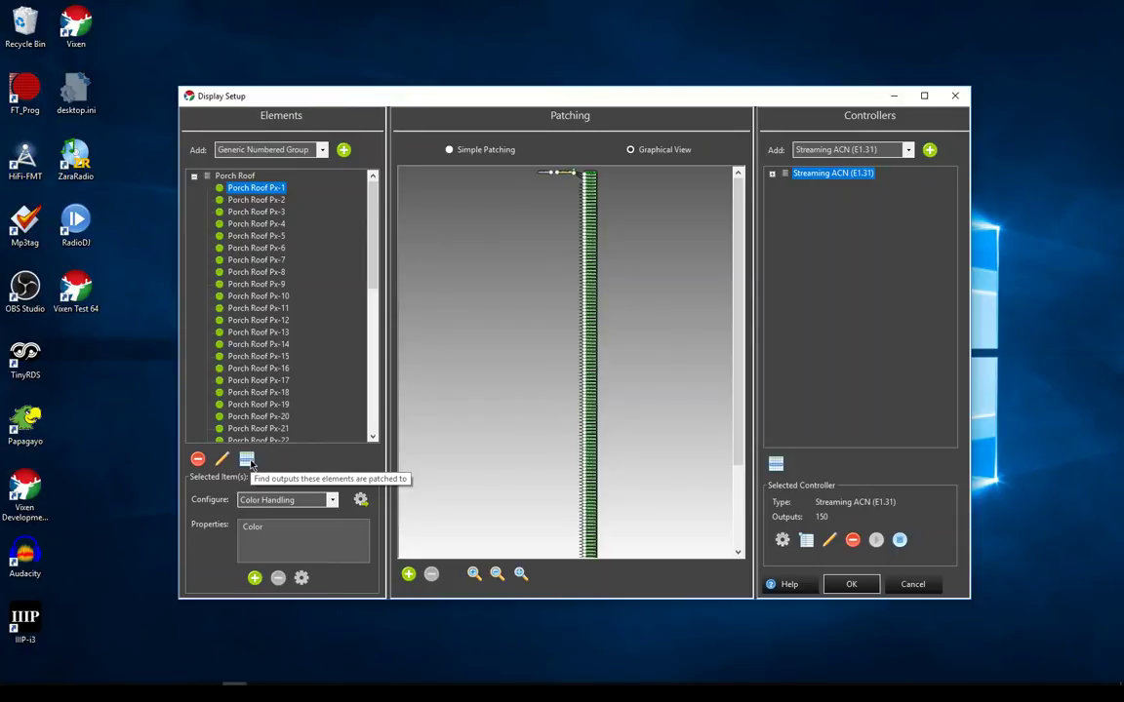
left_click(248, 461)
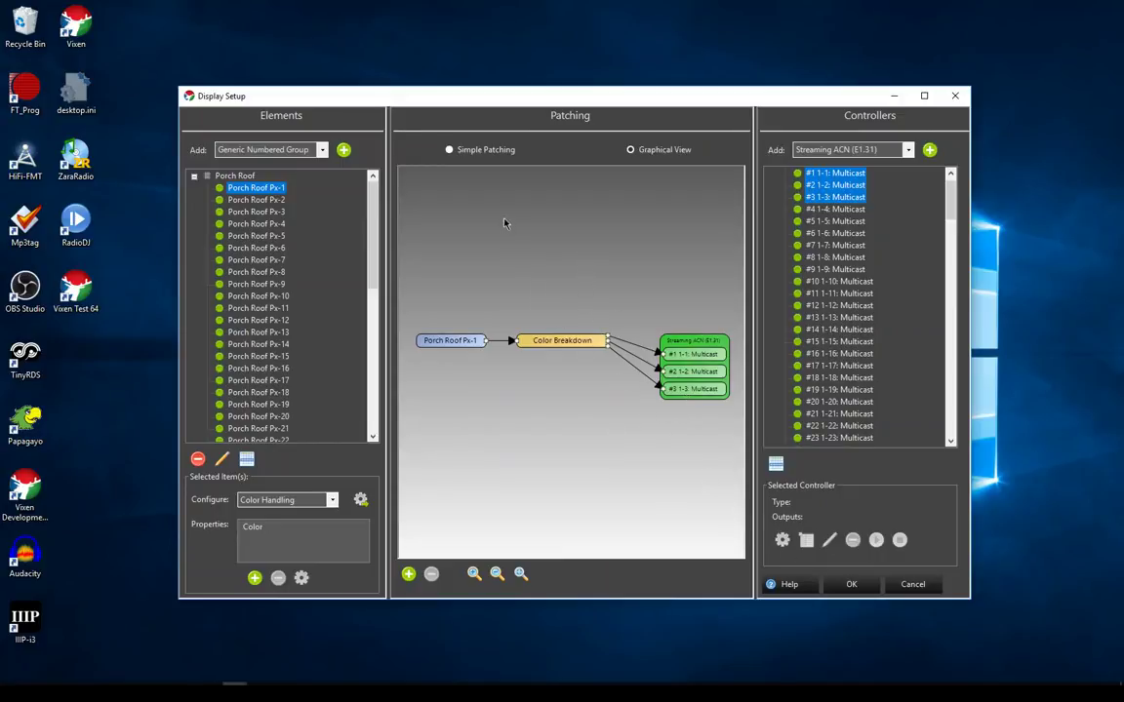
left_click(464, 155)
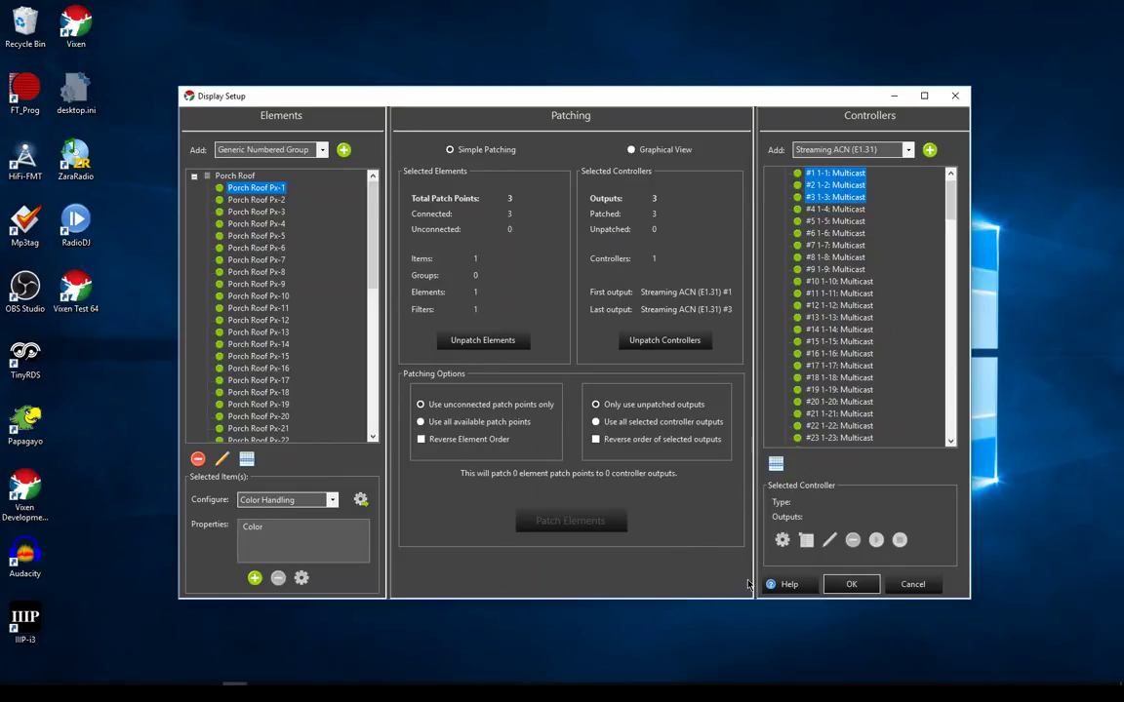
Step: Close Display Setup and add a new Vixen Display Preview in Preview Setup
left_click(851, 585)
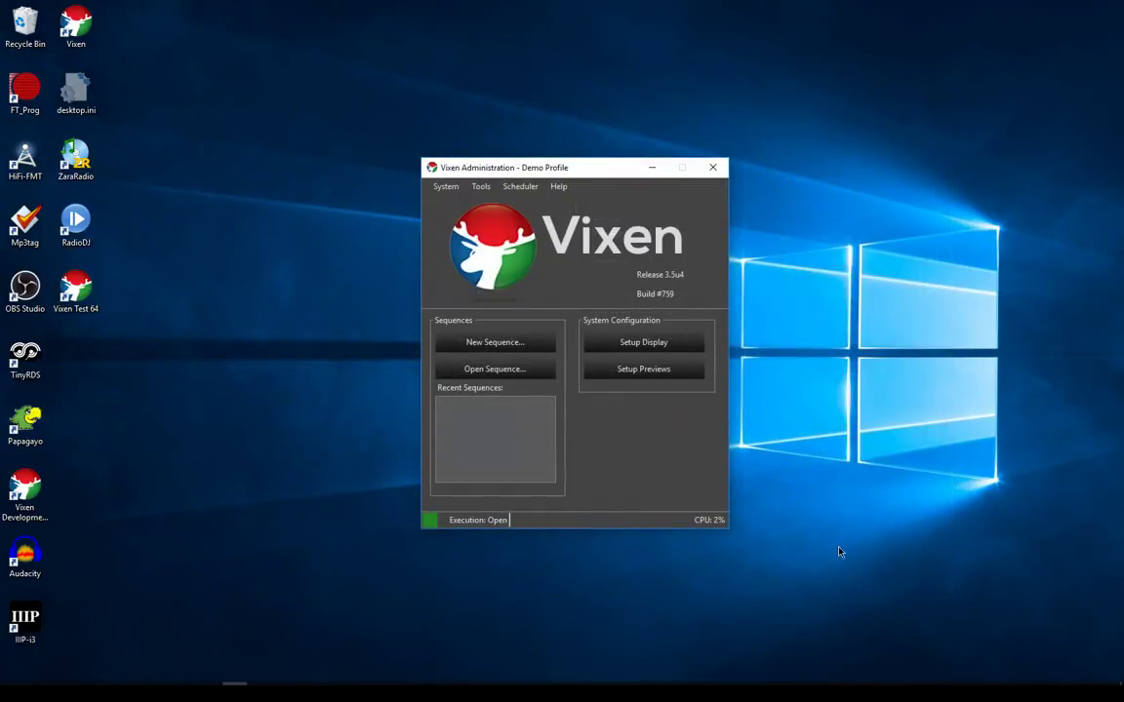
left_click(644, 347)
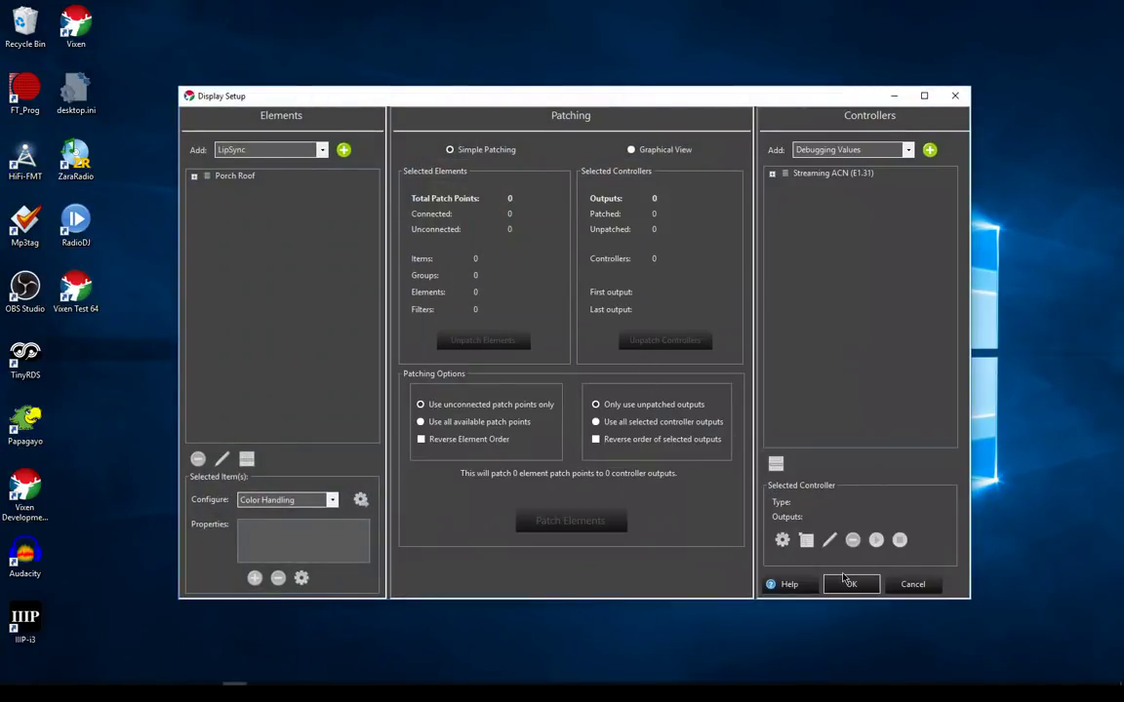
left_click(847, 583)
left_click(652, 368)
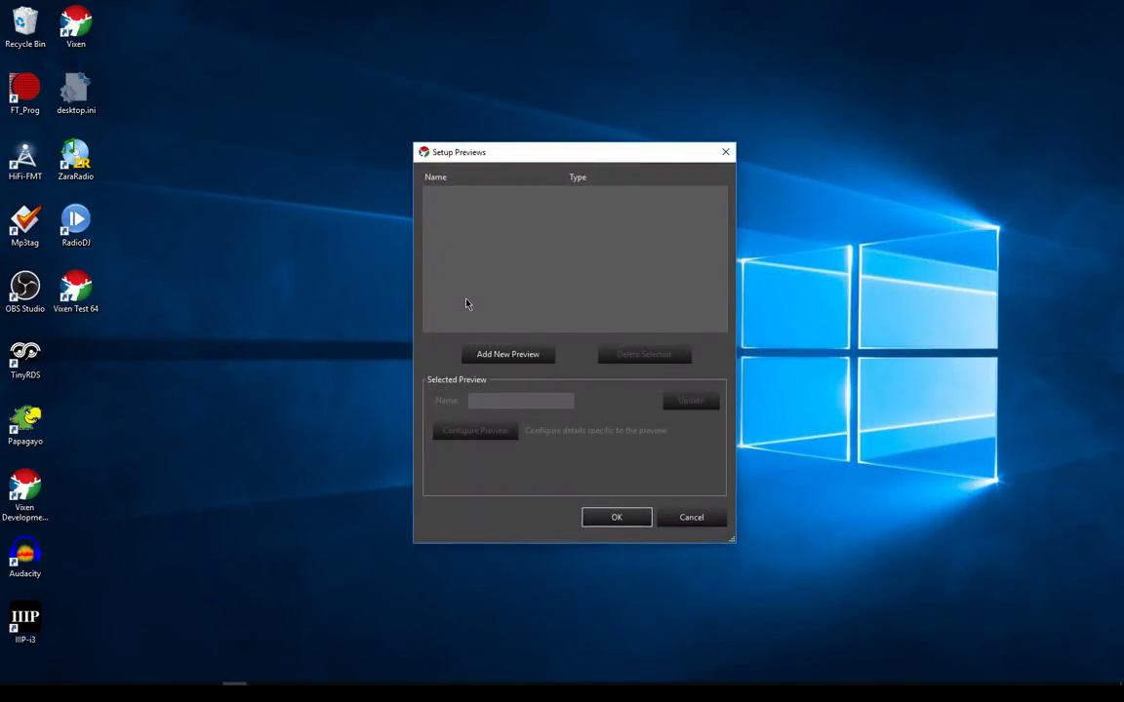
left_click(500, 356)
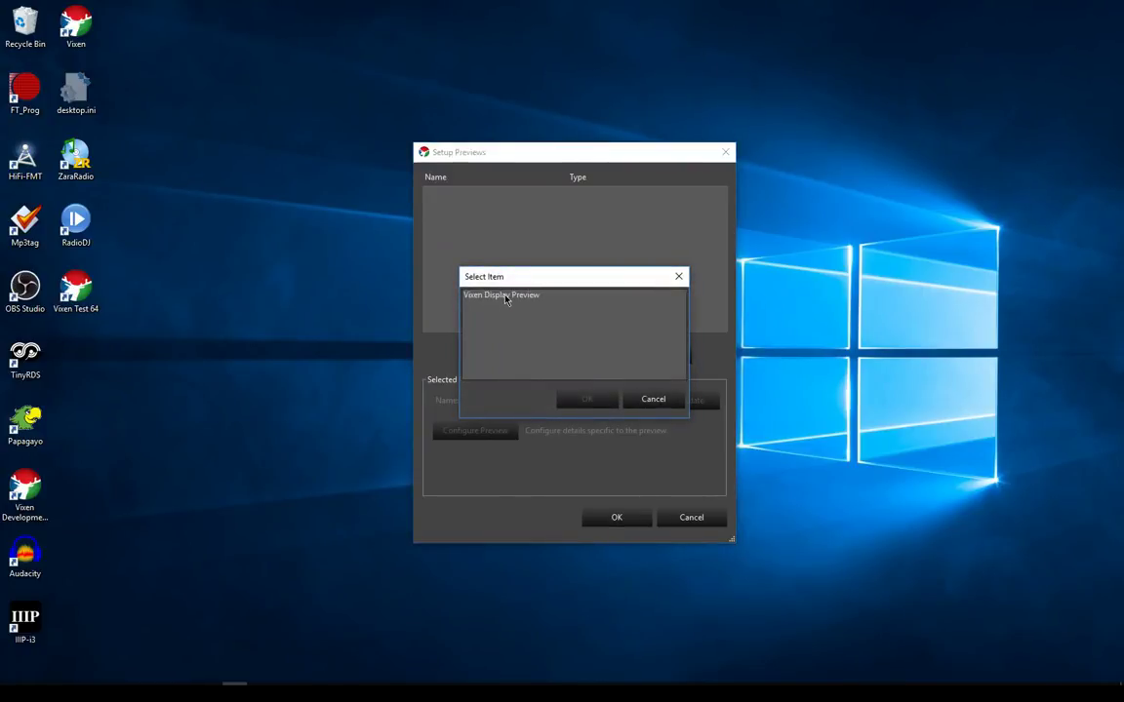
left_click(505, 296)
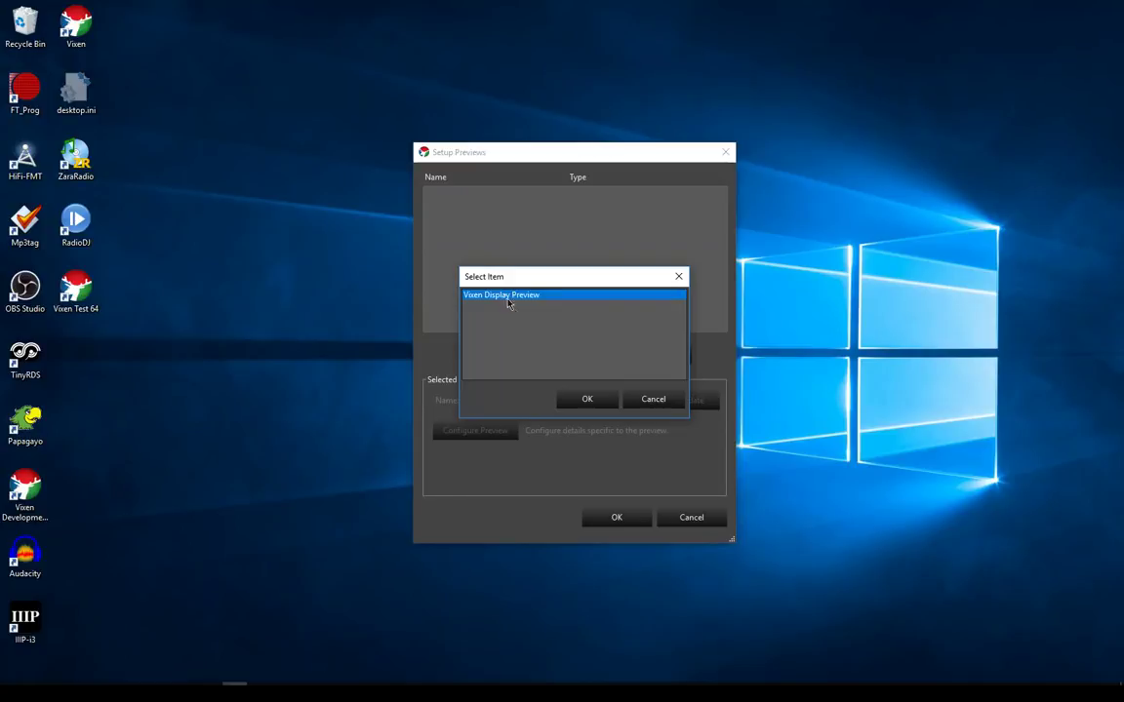
left_click(588, 400)
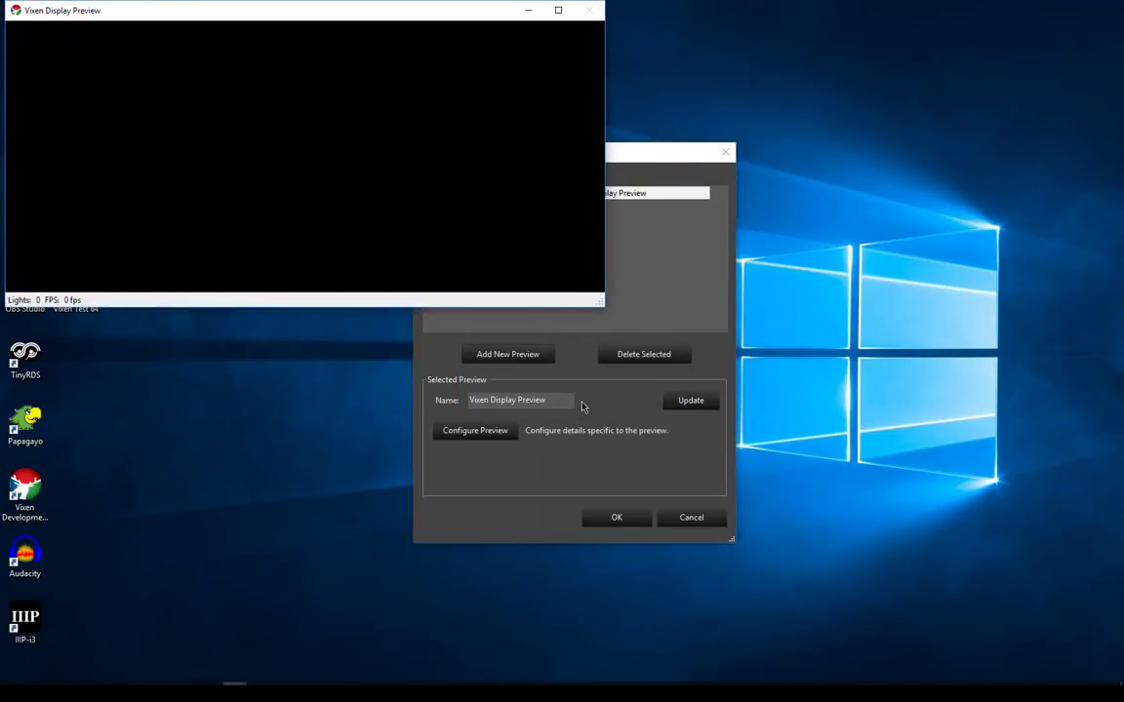
Step: Rename the new preview to House Front and open it for configuration
left_click(614, 464)
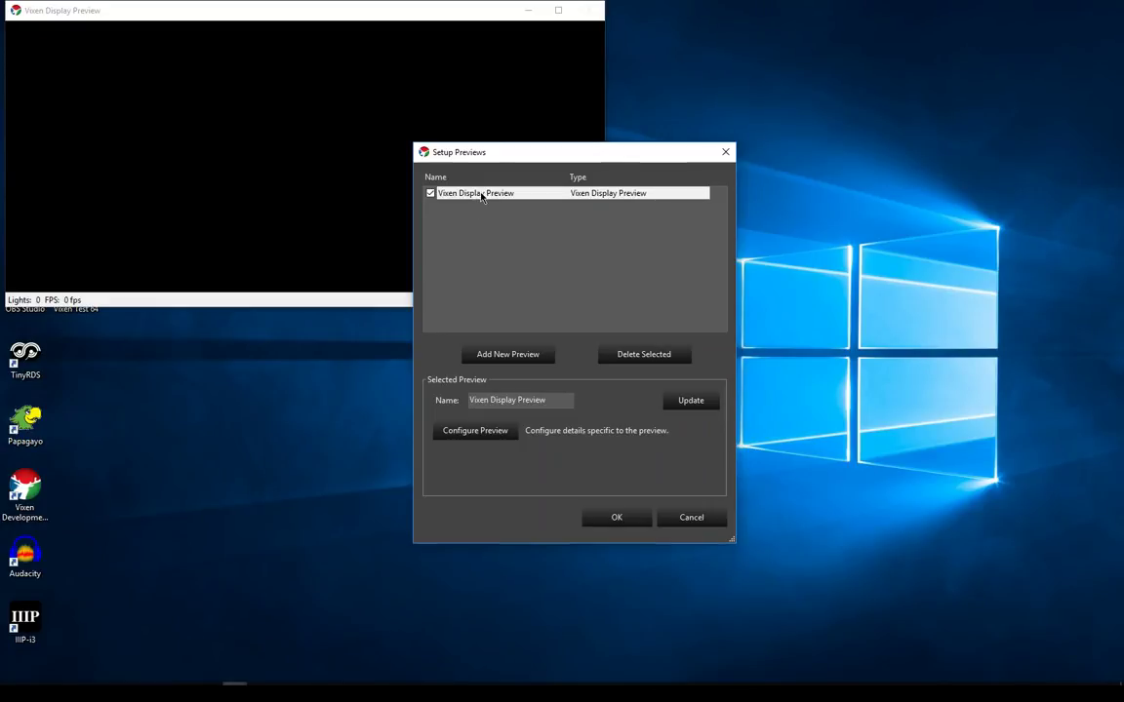
left_click_drag(540, 398, 466, 400)
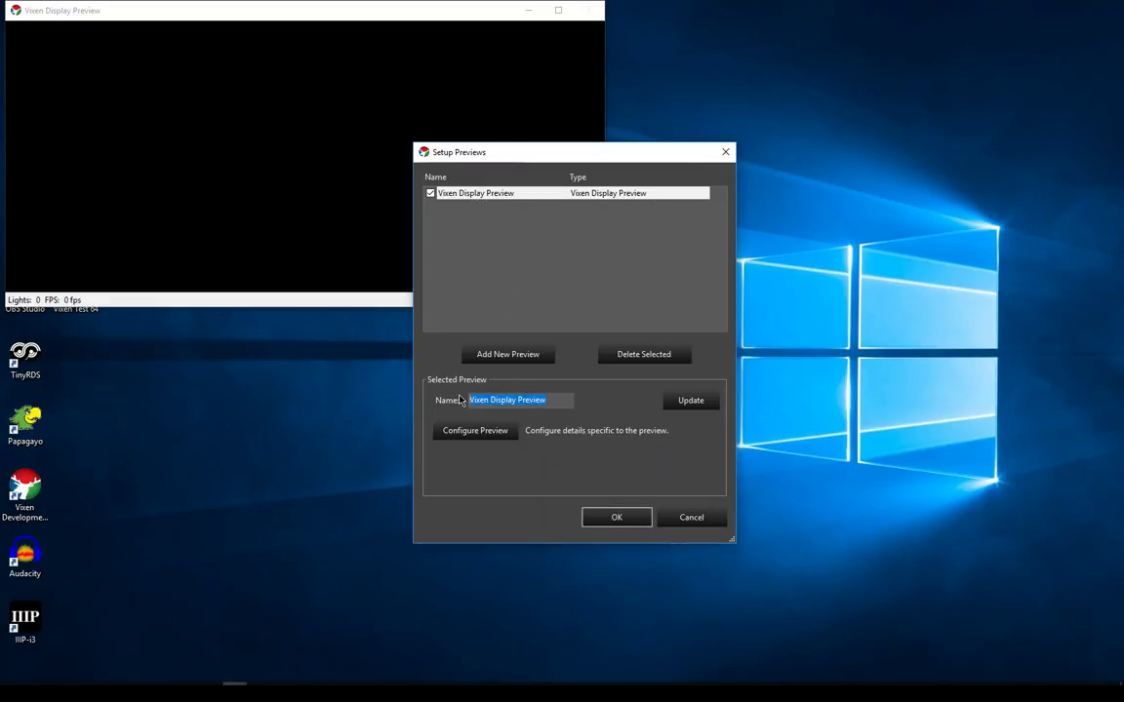
type("House Front")
left_click(690, 400)
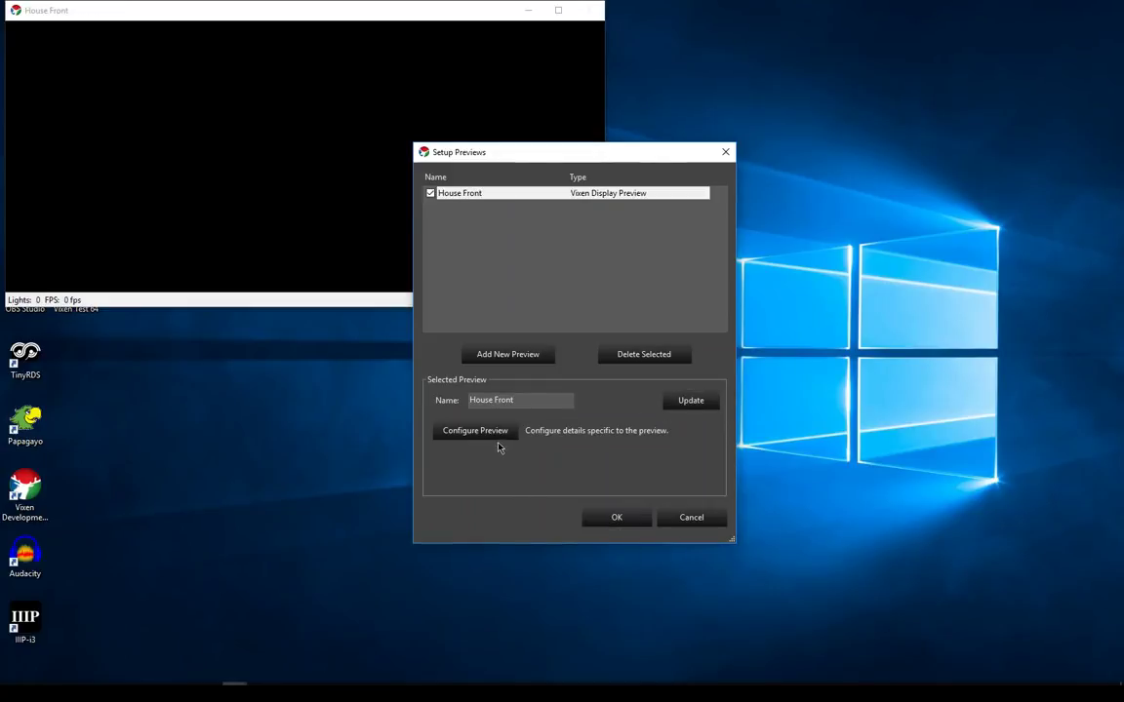
left_click(477, 195)
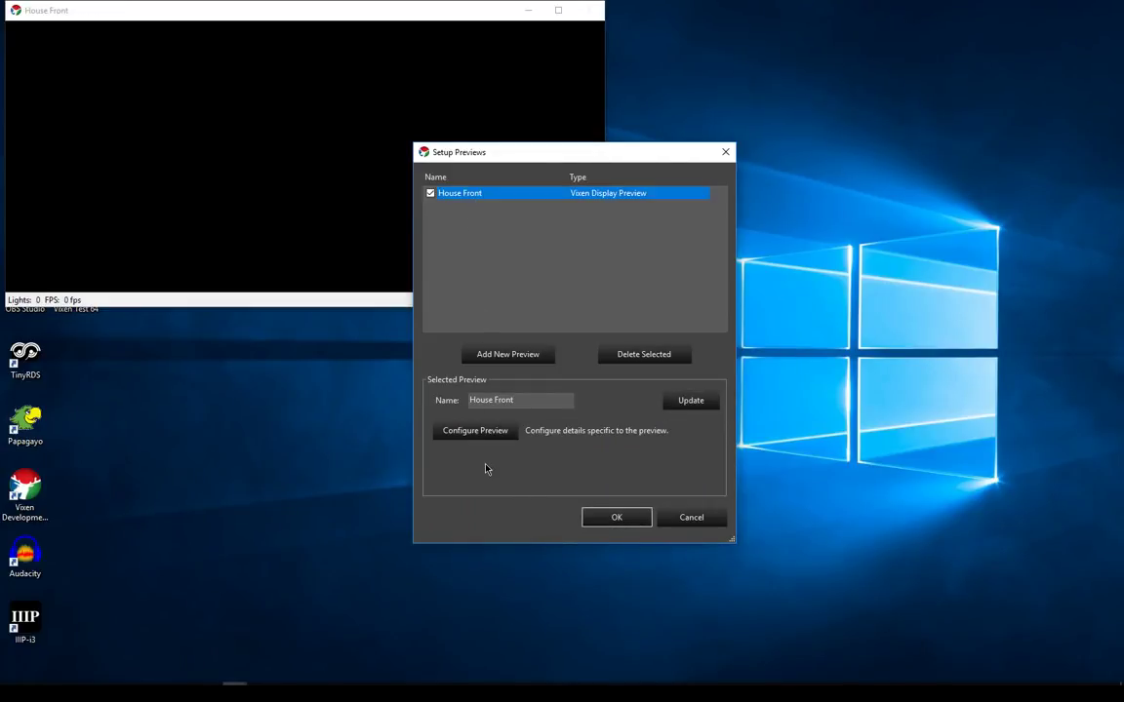
left_click(490, 434)
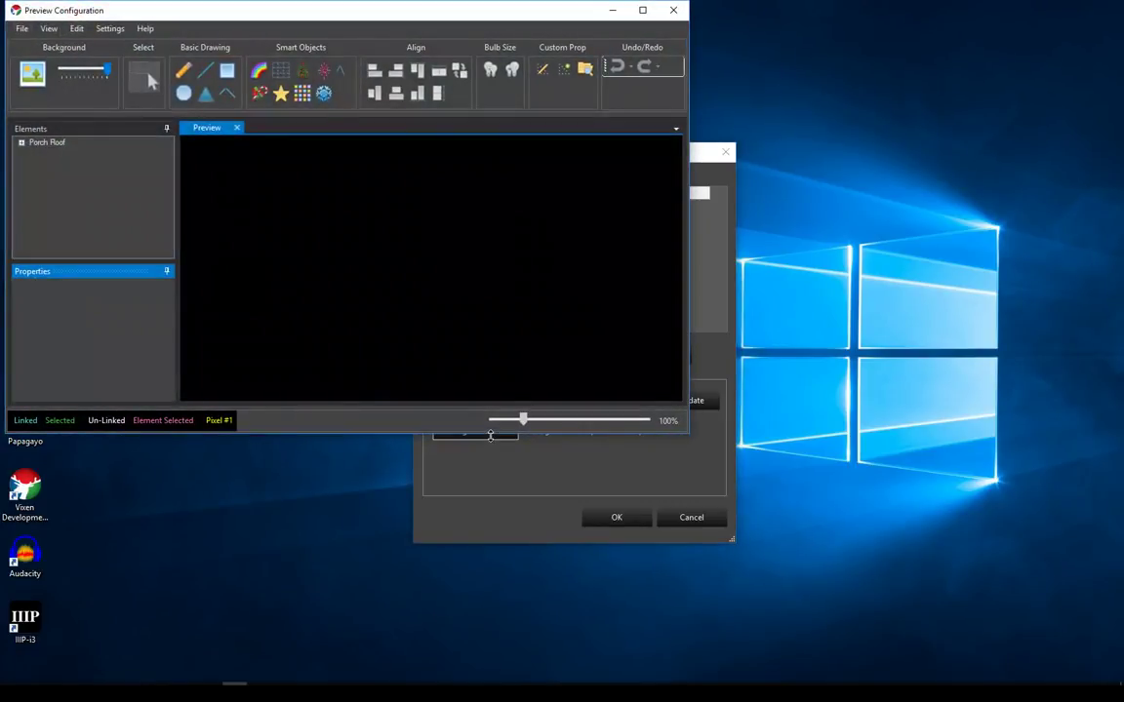
Step: Enlarge and reposition the Preview Configuration window, then expand and collapse the Porch Roof group
left_click_drag(689, 437, 934, 603)
left_click_drag(512, 22, 634, 56)
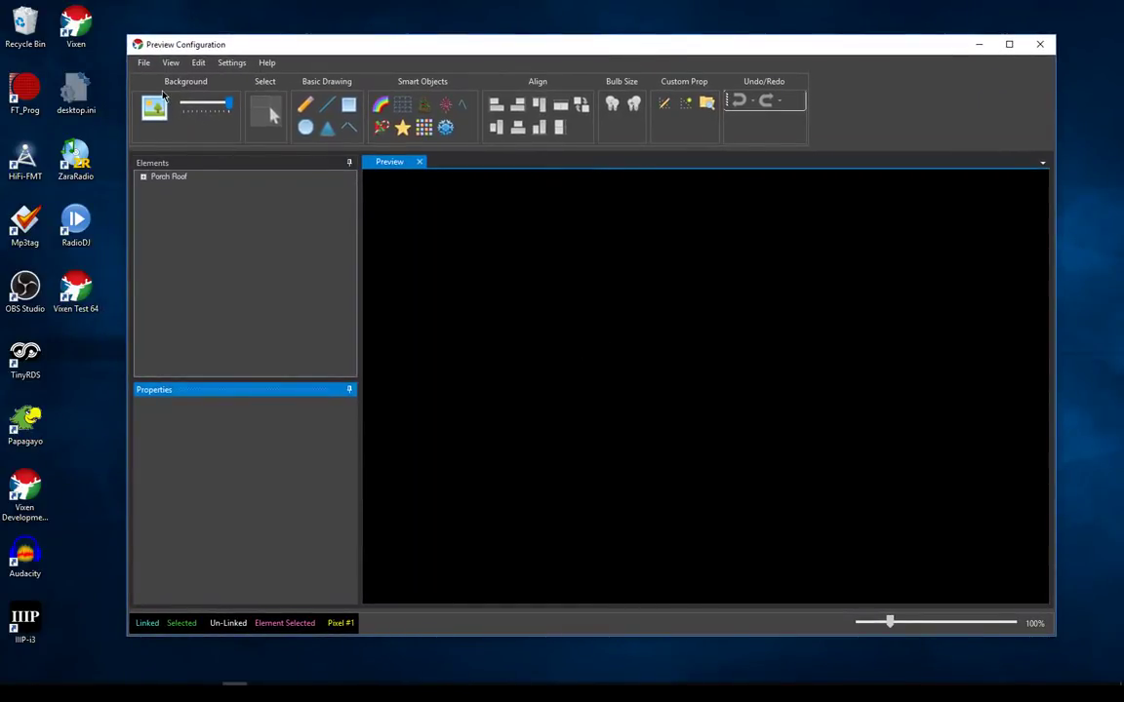
left_click(158, 177)
left_click(143, 177)
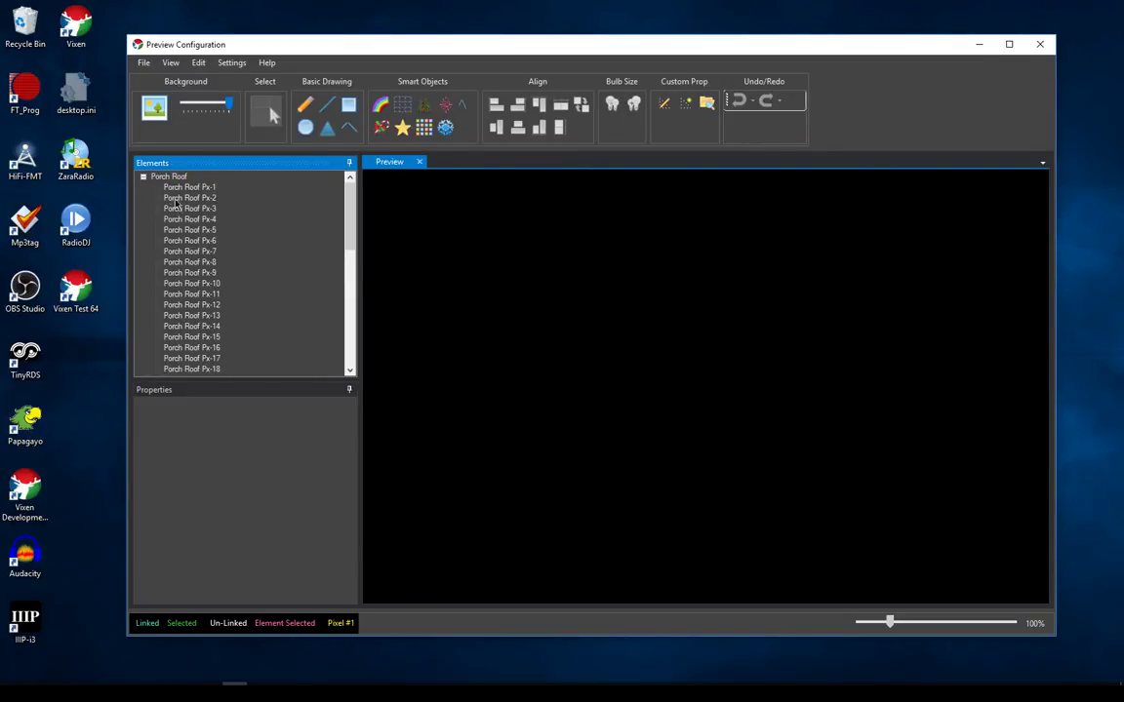
left_click(142, 177)
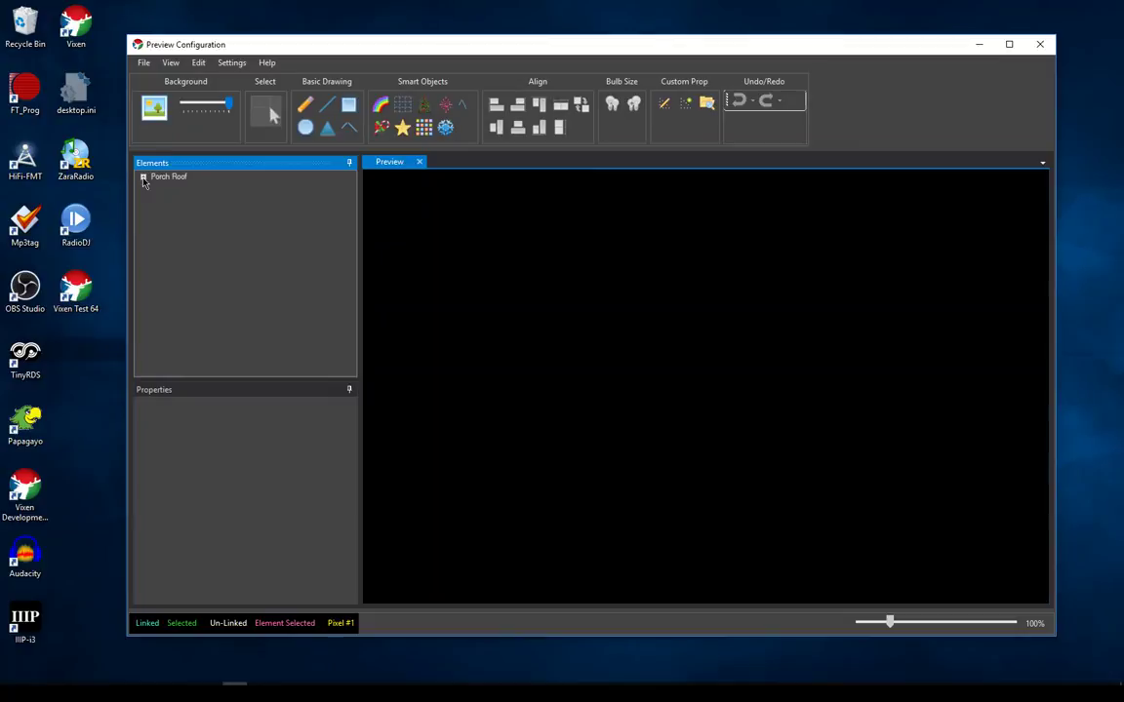
Step: Load House View.jpg as the House Front background and darken it with the Background slider
left_click(151, 109)
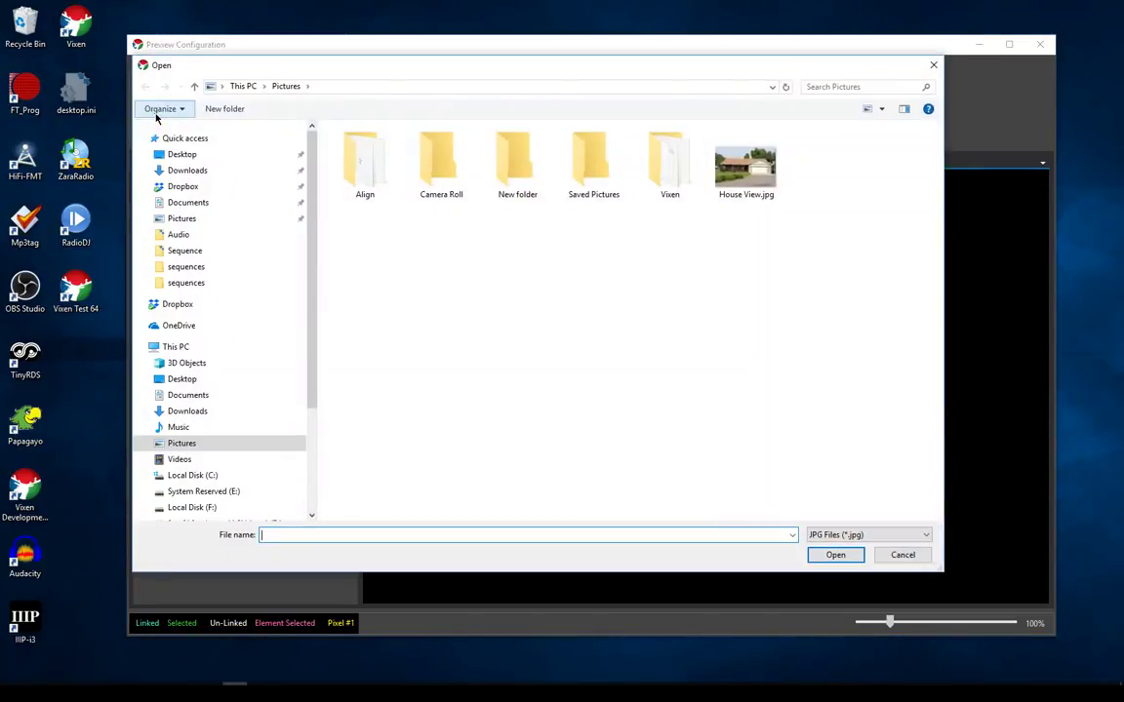
left_click(746, 166)
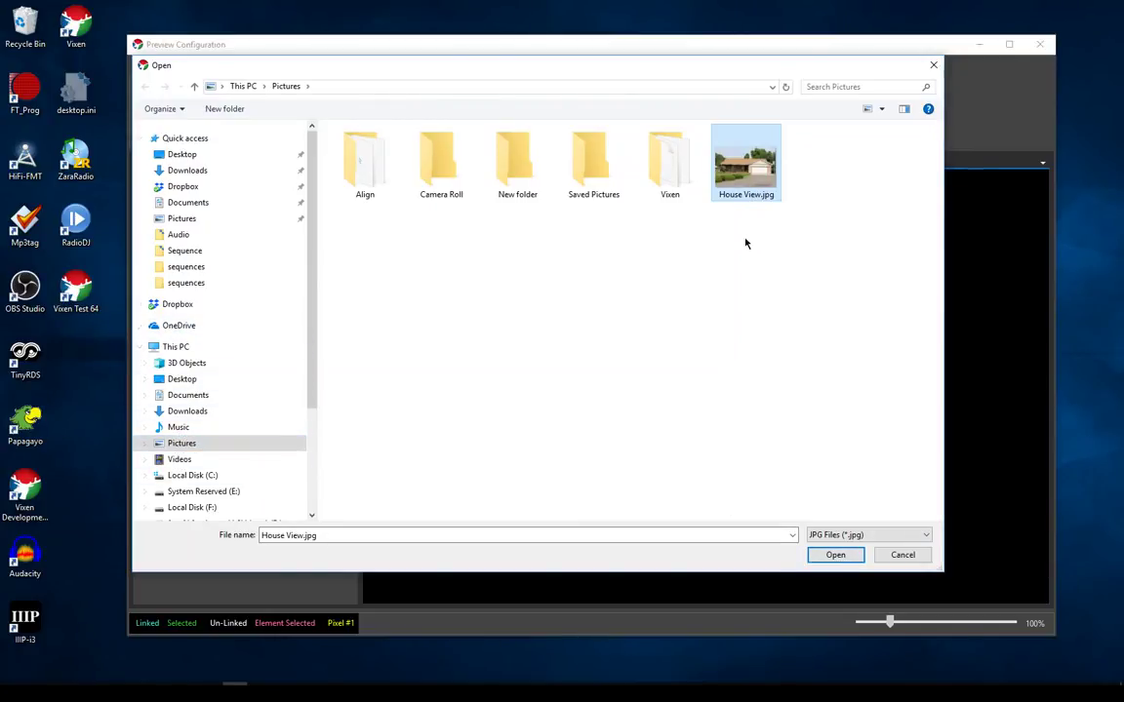
left_click(830, 554)
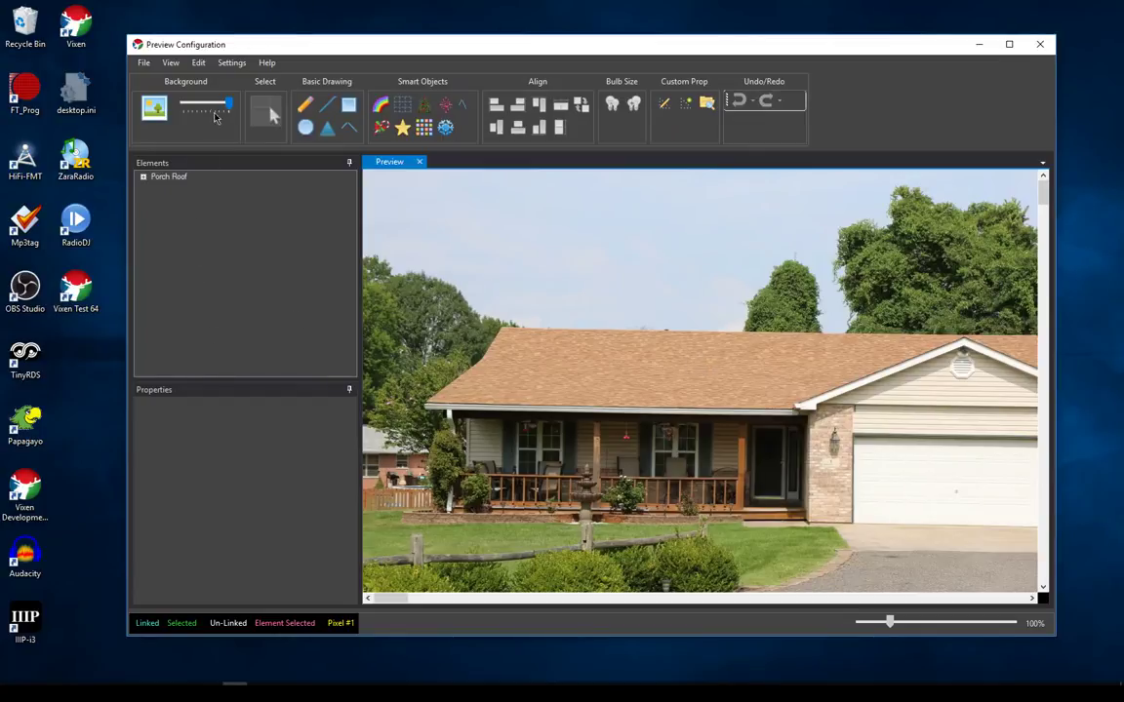
left_click_drag(231, 107, 192, 111)
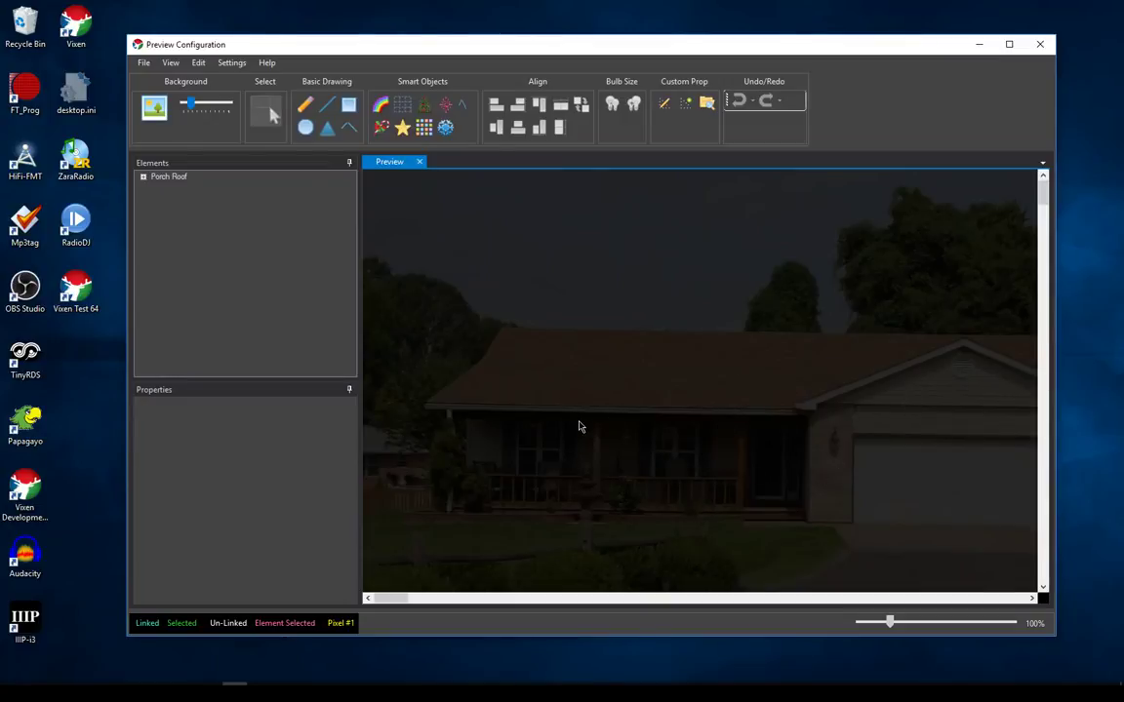
Step: Draw a straight light string along the porch roof edge with Porch Roof selected
left_click(174, 182)
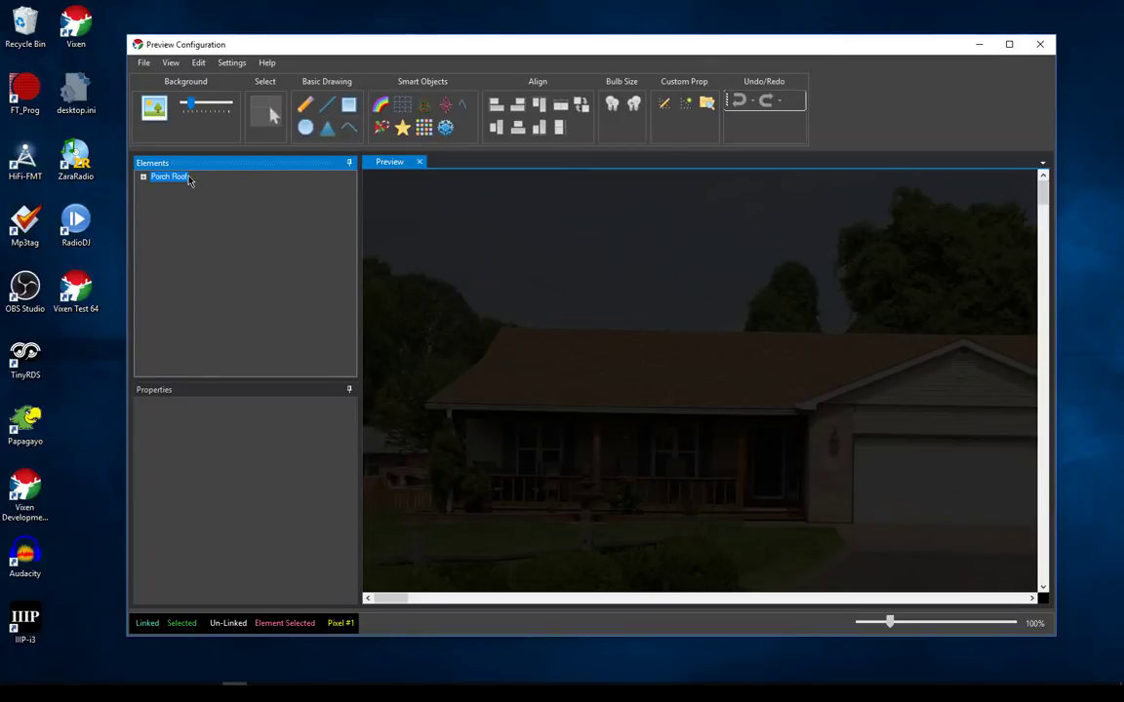
left_click(334, 106)
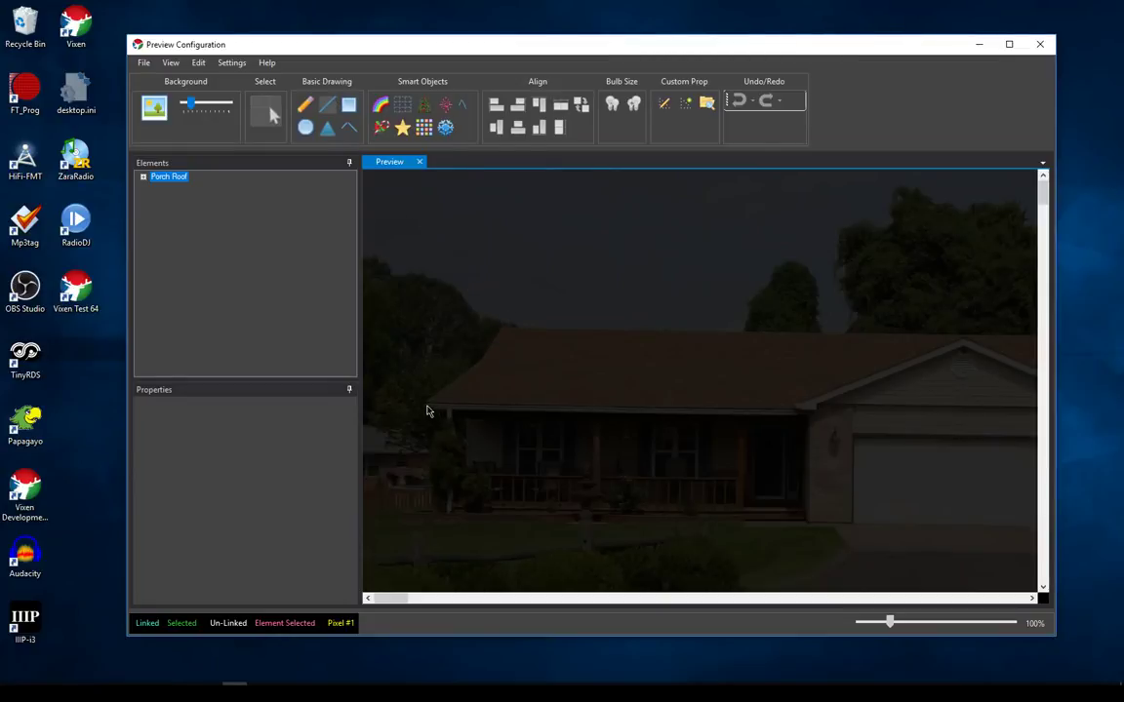
left_click_drag(427, 405, 791, 408)
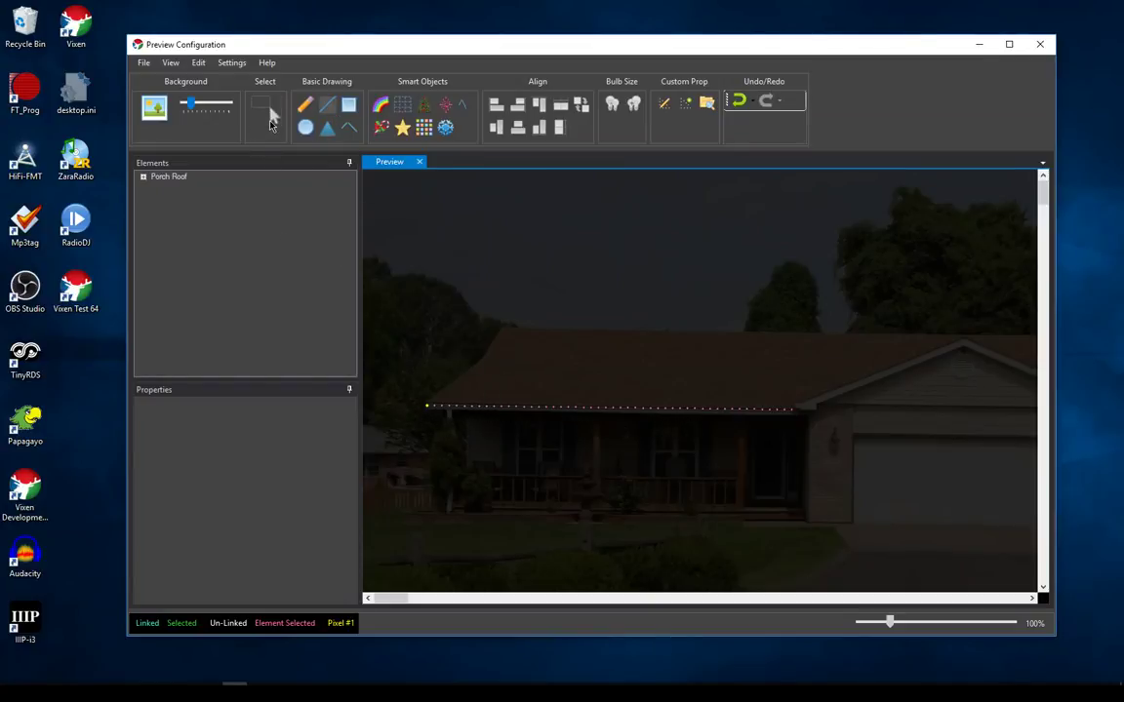
Step: Link the new light string to Porch Roof pixels Px-1 through Px-50
left_click(270, 117)
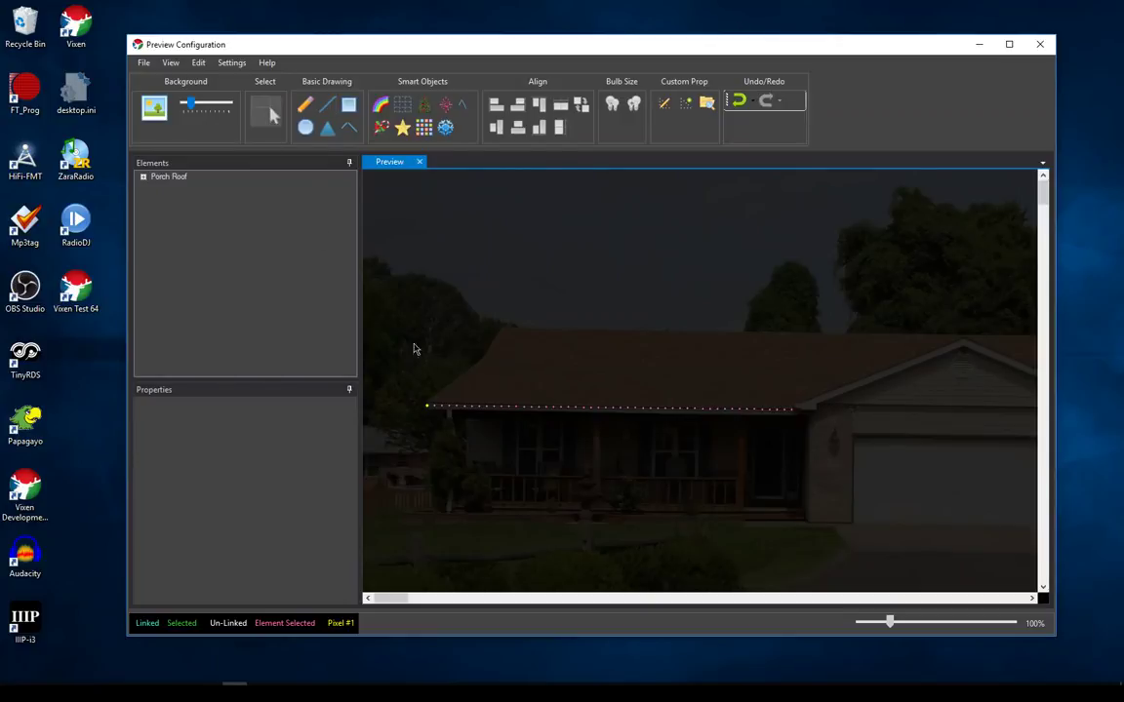
left_click(467, 407)
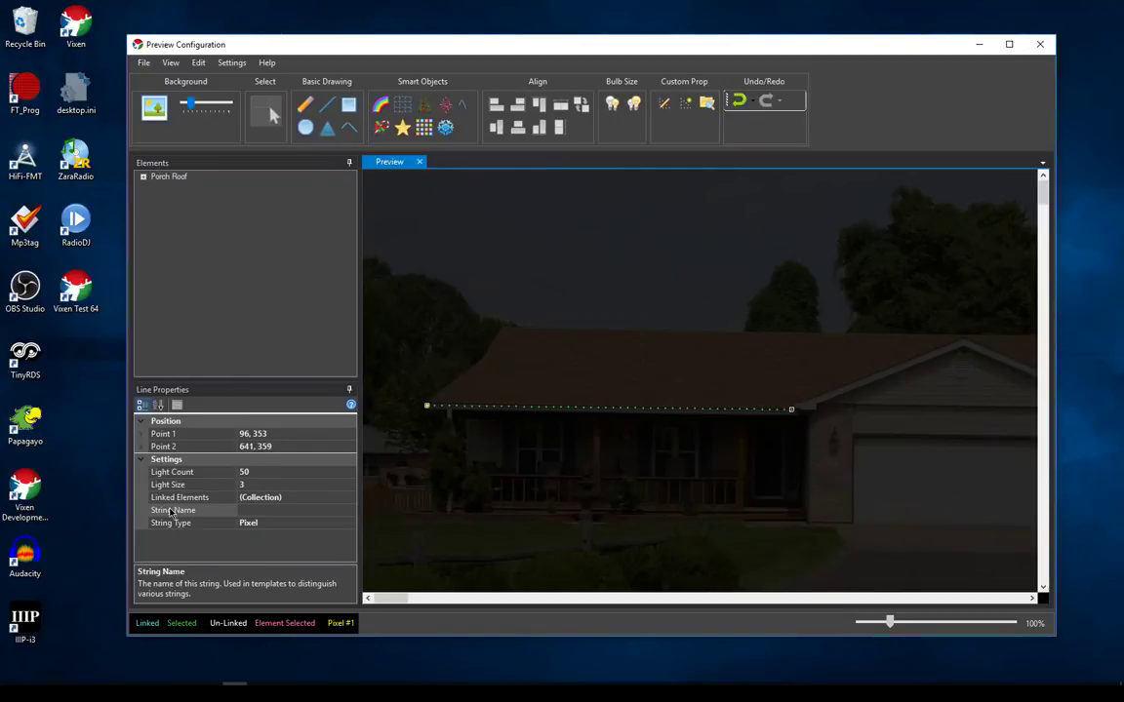
left_click(283, 498)
left_click(351, 499)
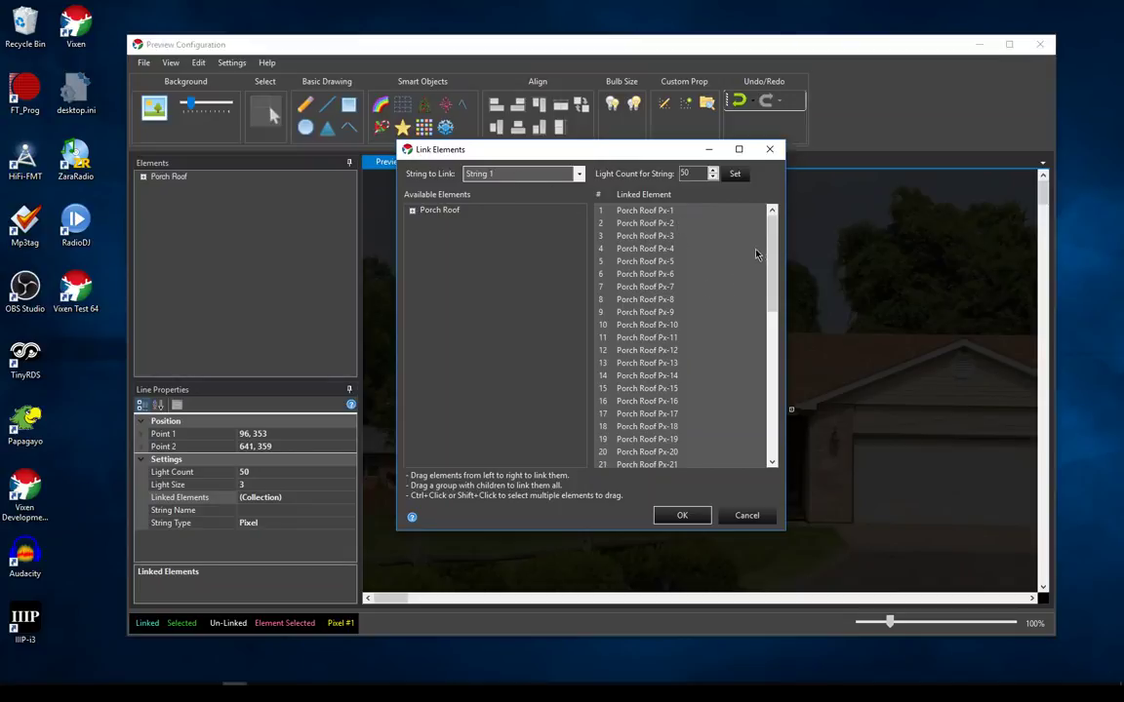
scroll(664, 429, "down", 10)
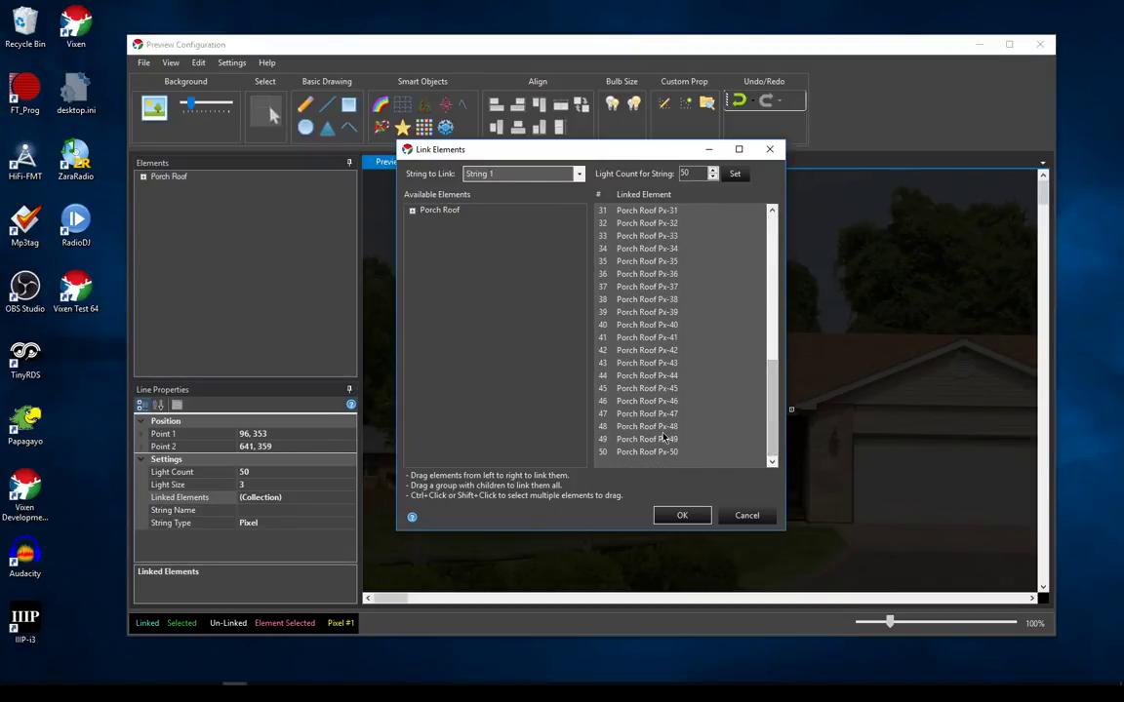
left_click(681, 515)
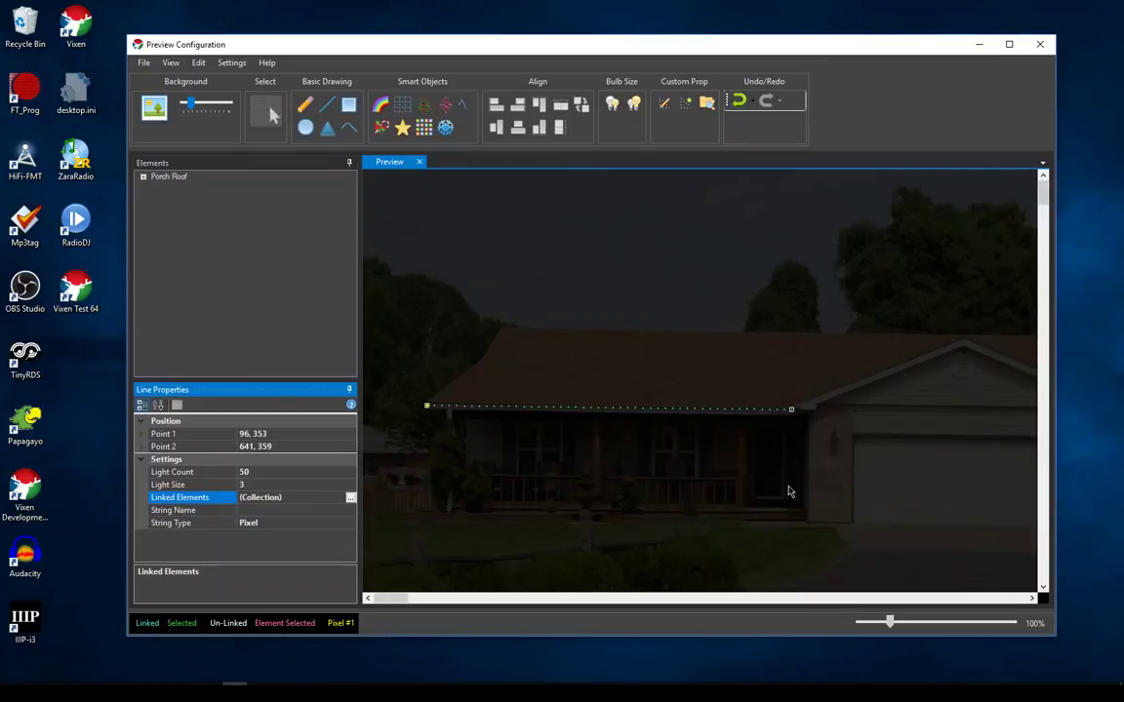
left_click(195, 104)
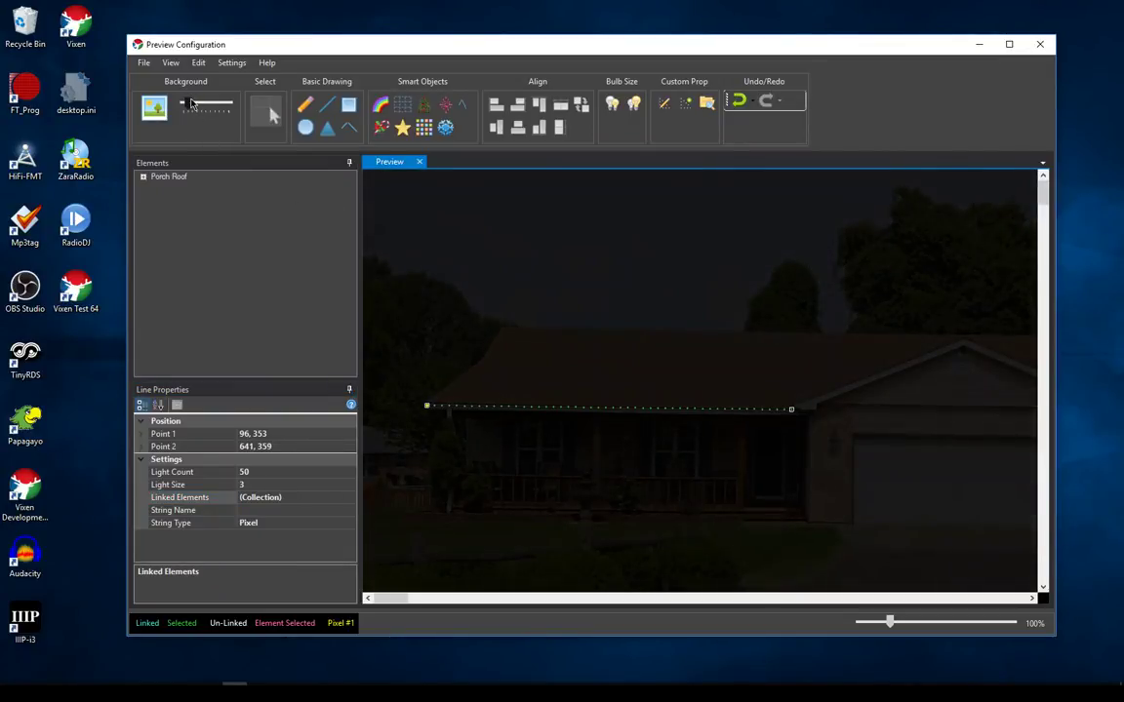
Step: Close the preview layout and confirm Setup Previews, then move the sequence editor to uncover the house preview
left_click(1041, 45)
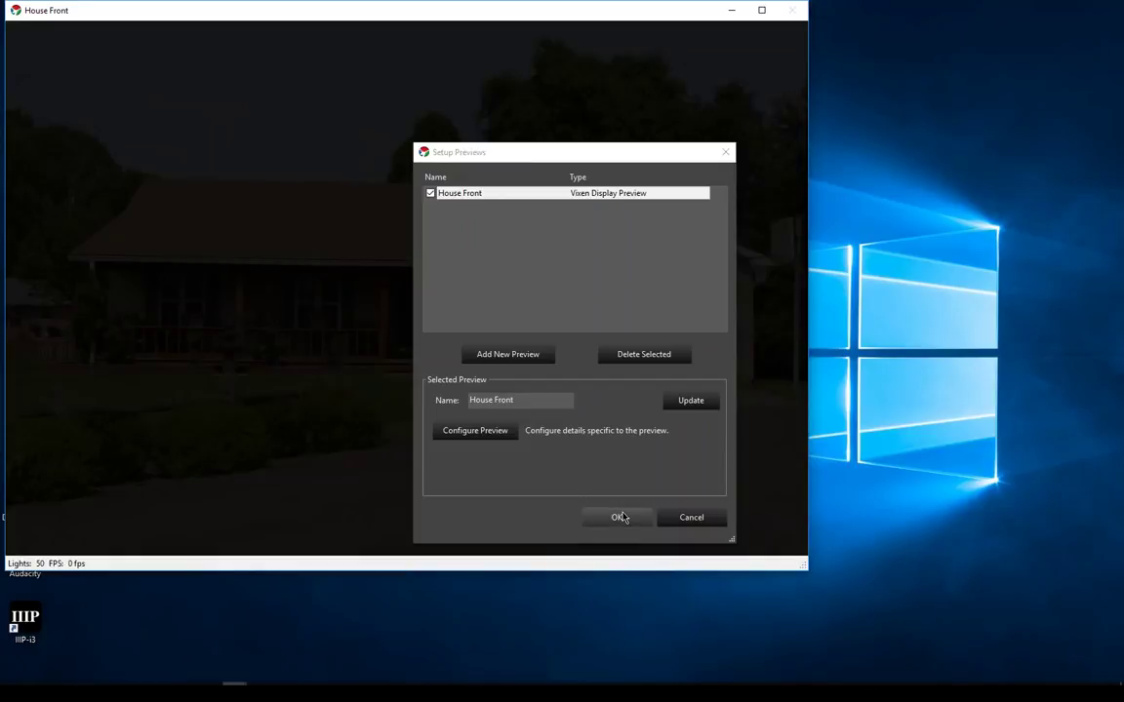
left_click(620, 517)
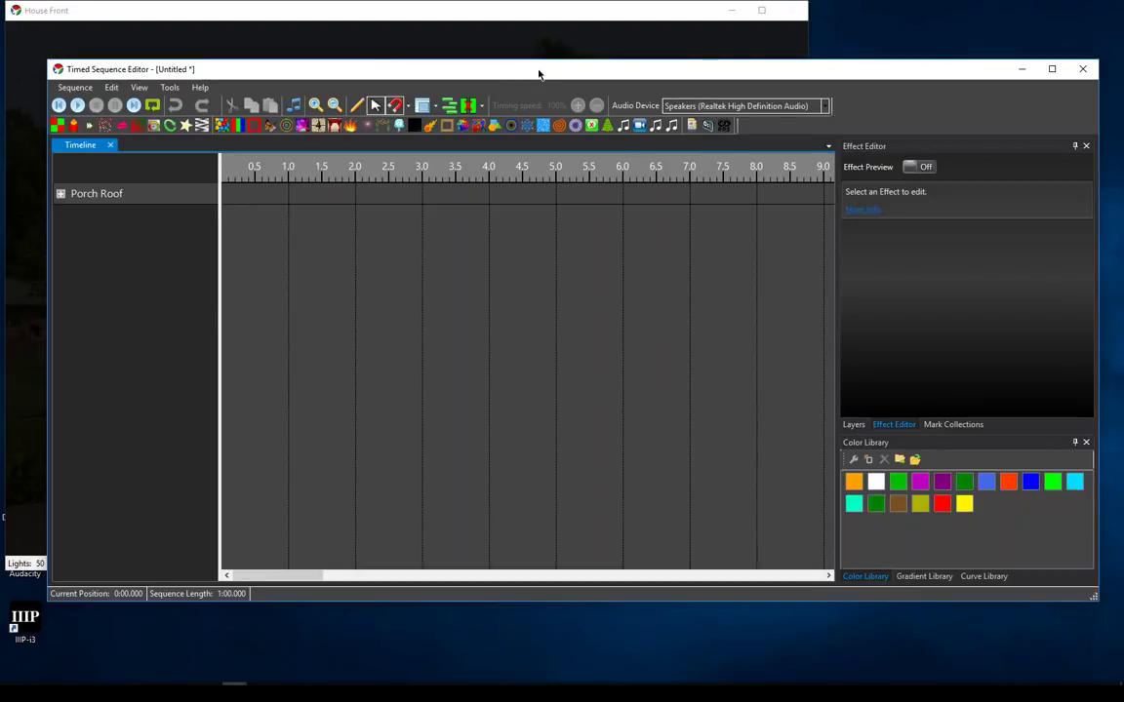
left_click_drag(537, 74, 534, 214)
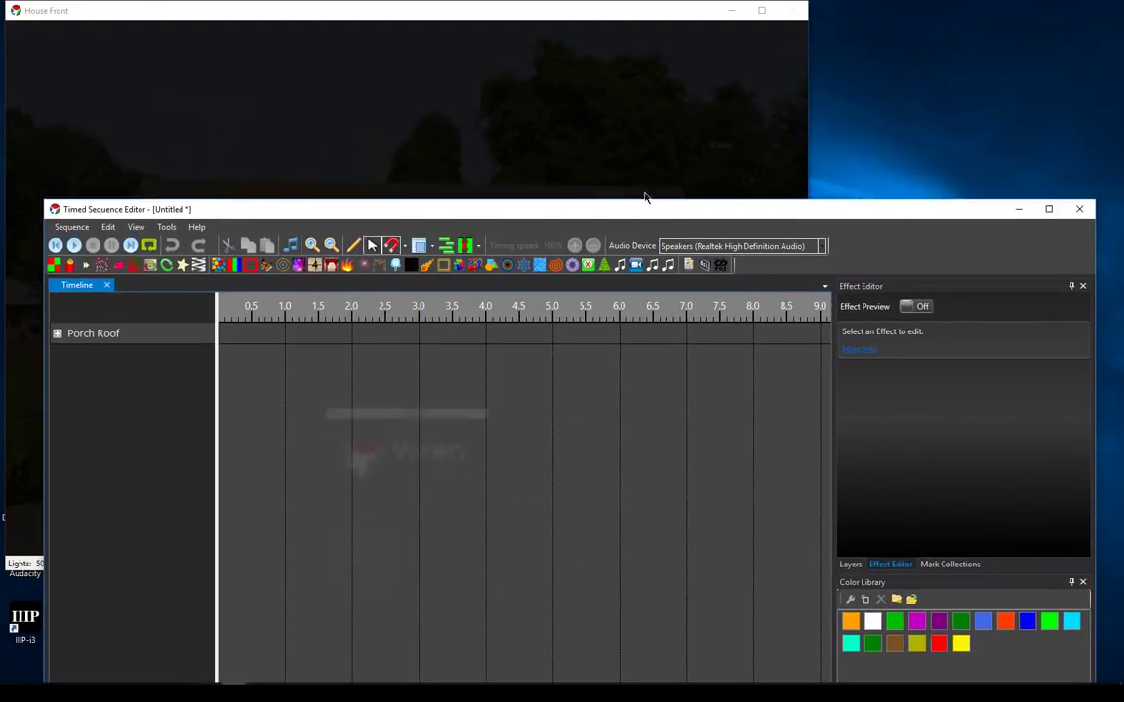
left_click_drag(602, 211, 615, 144)
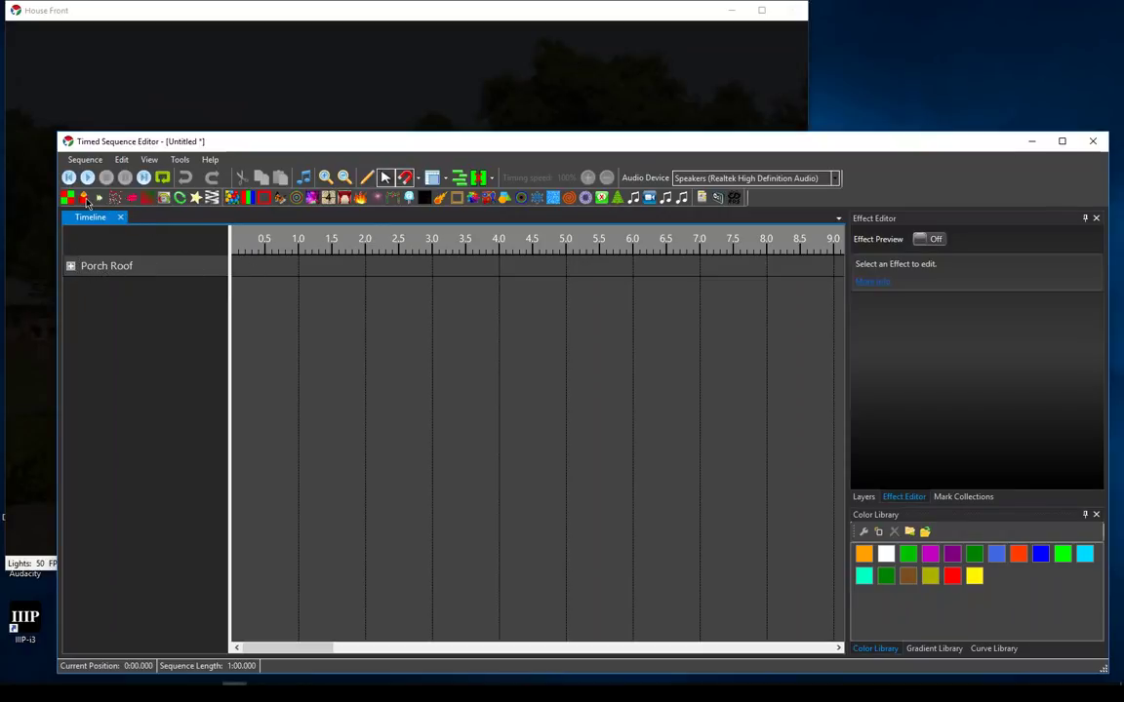
Step: Add a Set Level effect to the Porch Roof row and colour it red
left_click_drag(163, 198, 259, 276)
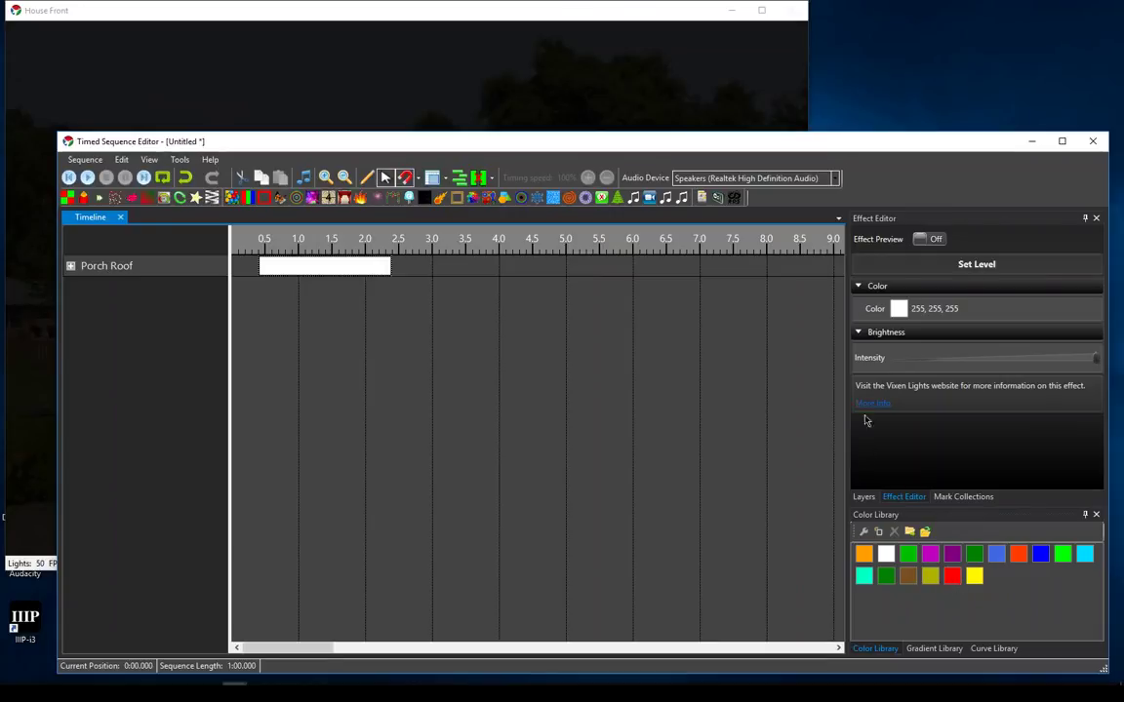
left_click(899, 308)
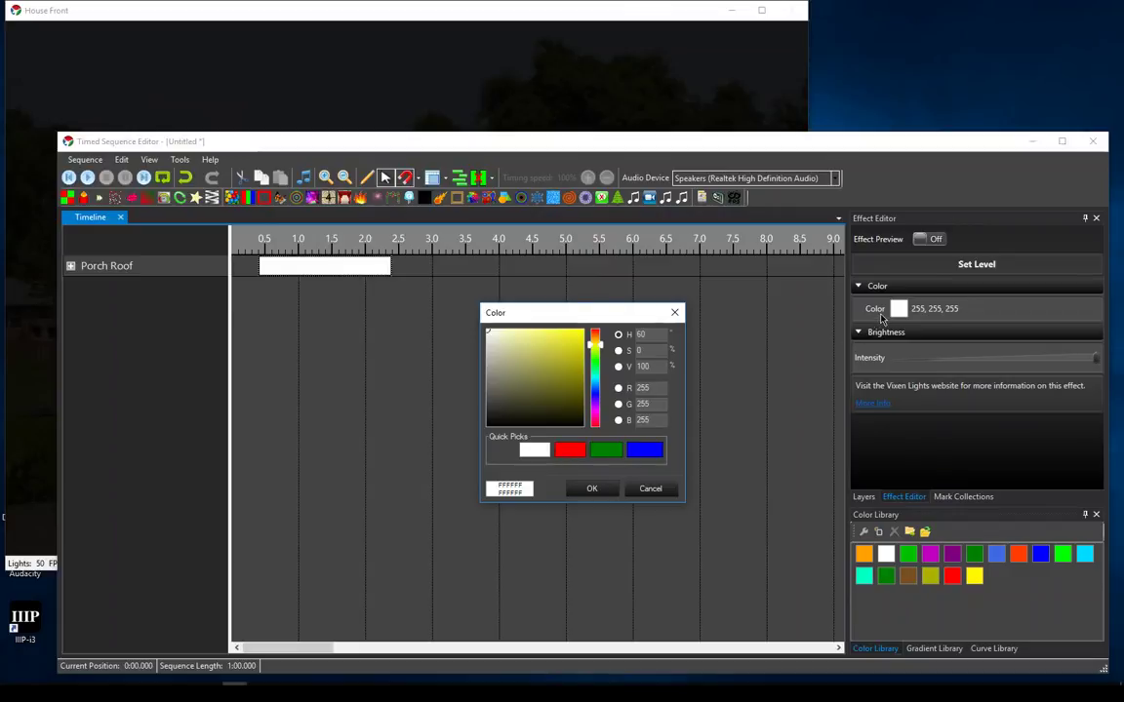
left_click(566, 451)
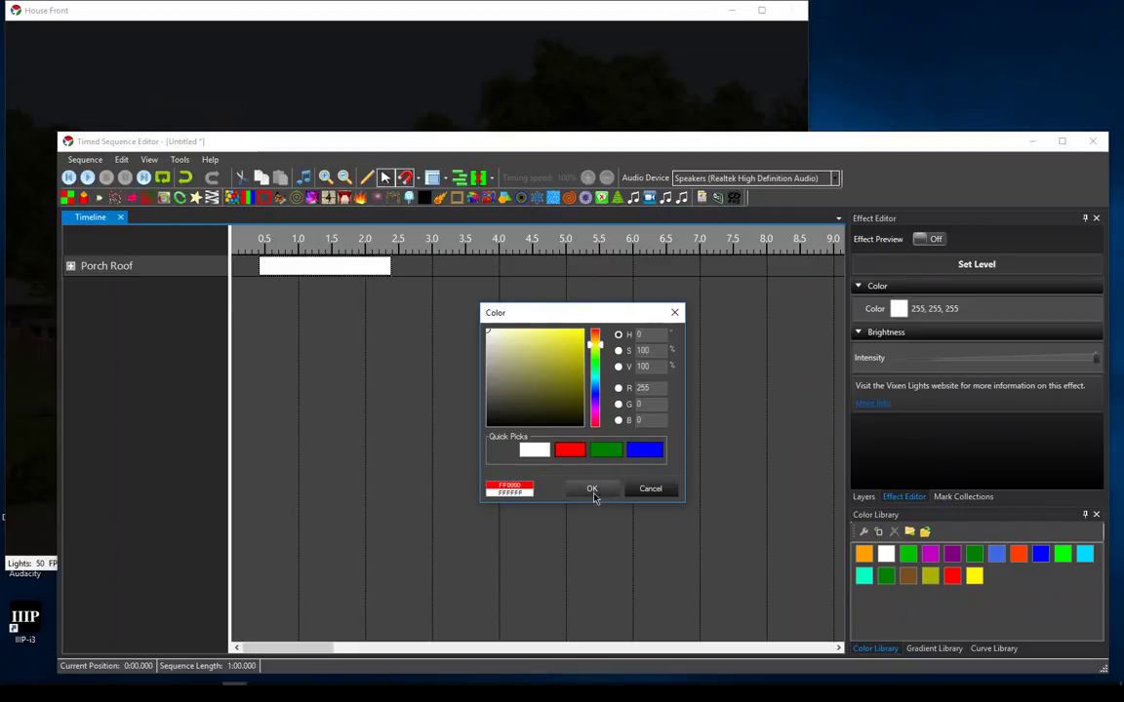
left_click(591, 489)
Step: Resize the red effect to run from 0.48 to about 5.54 seconds
left_click_drag(387, 264, 599, 261)
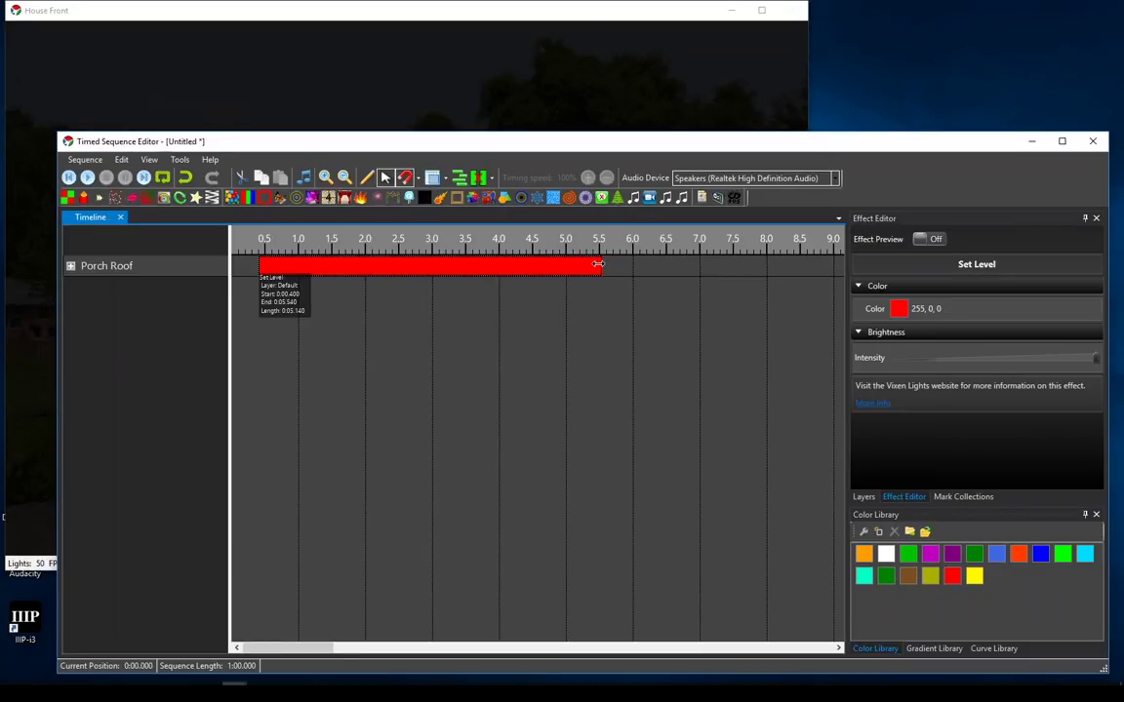
left_click_drag(259, 266, 265, 265)
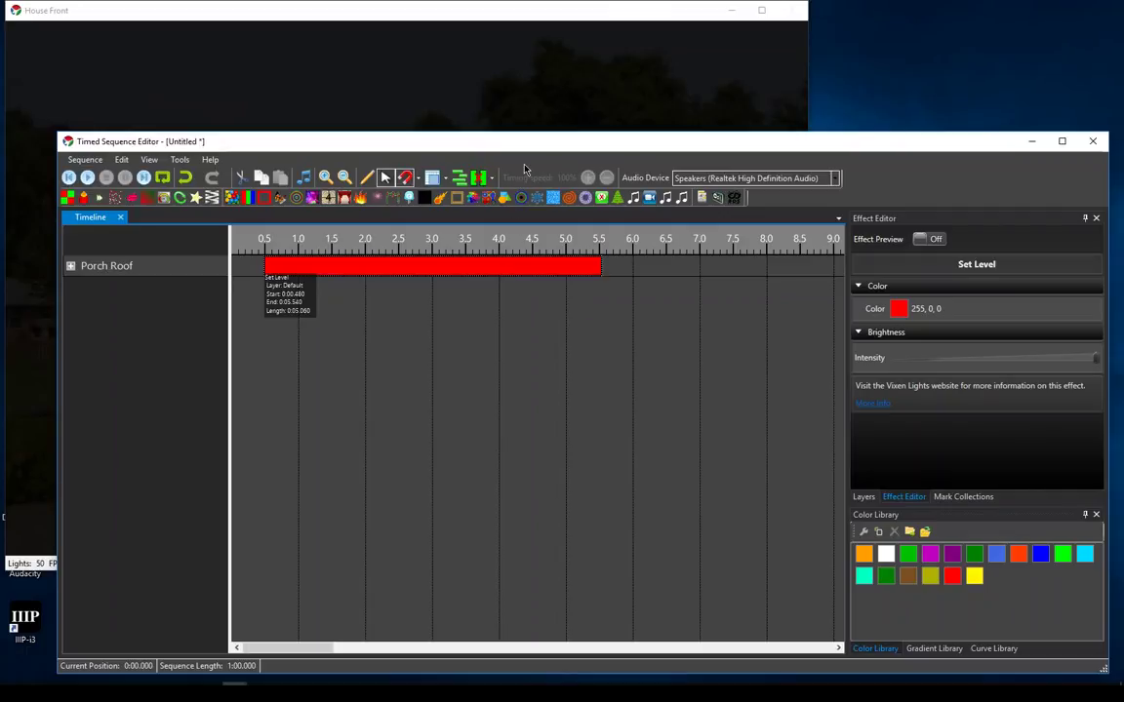
left_click_drag(639, 148, 628, 233)
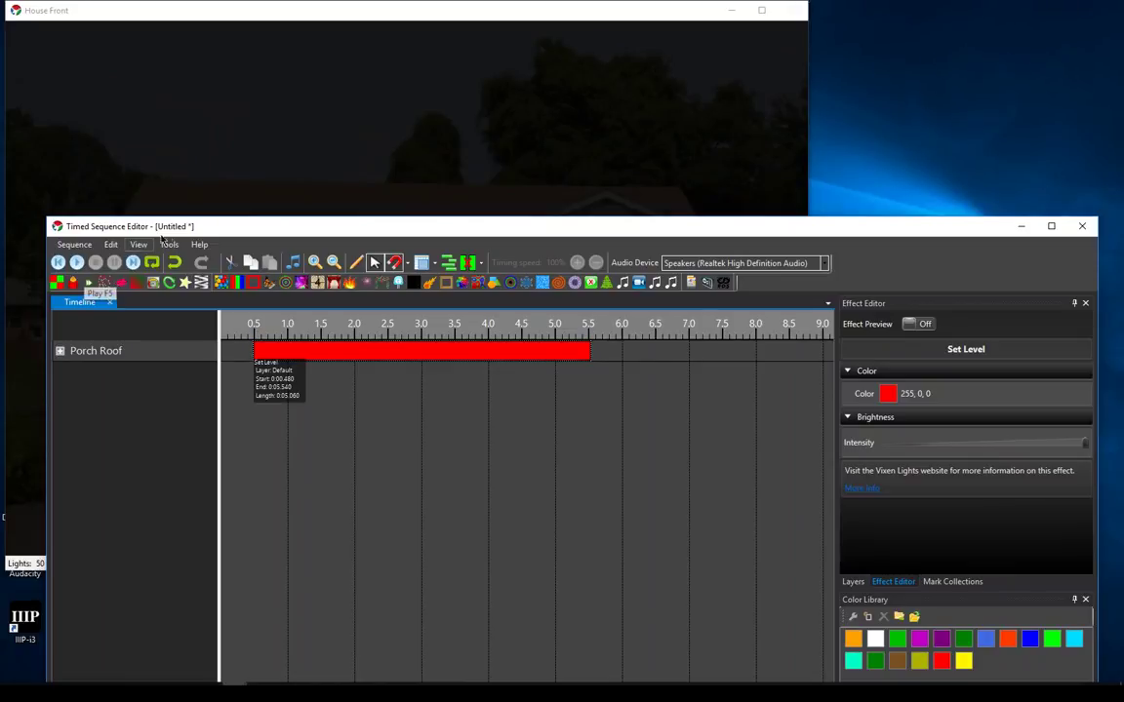
Step: Play the sequence to watch the porch roof glow red on the house, then stop it
left_click_drag(176, 227, 200, 373)
left_click(102, 410)
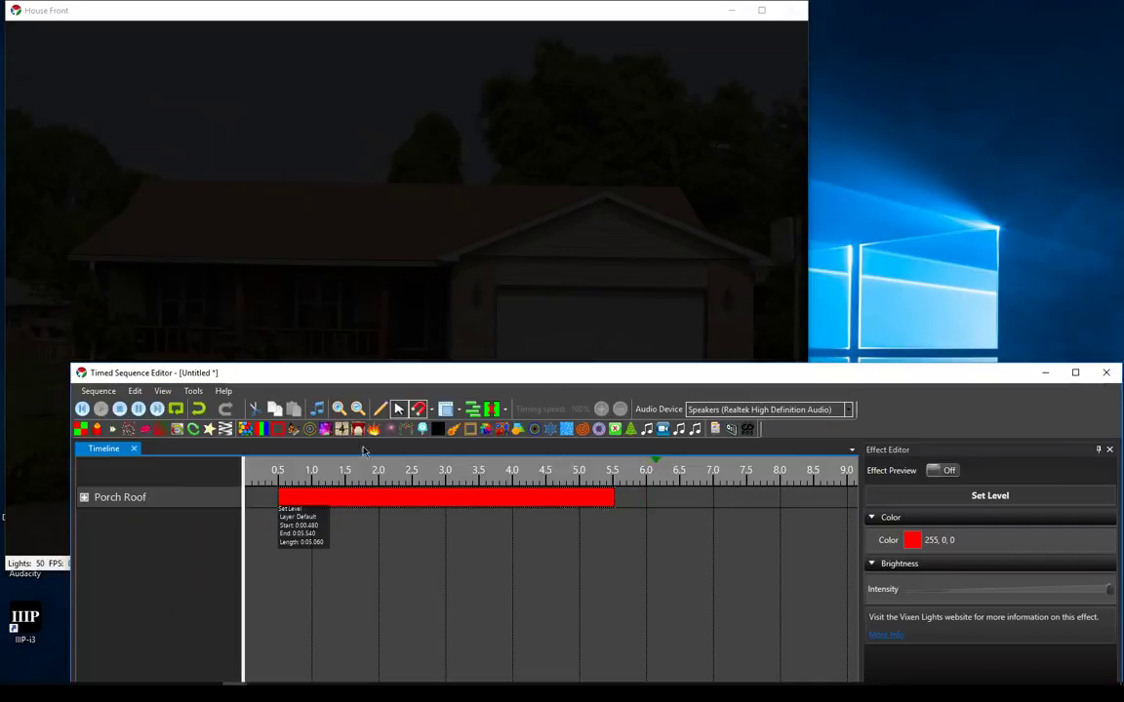
left_click(119, 410)
left_click_drag(635, 377, 627, 170)
Step: Turn Effect Preview on and shorten the red effect to end near 3.3 seconds
left_click_drag(397, 671, 319, 672)
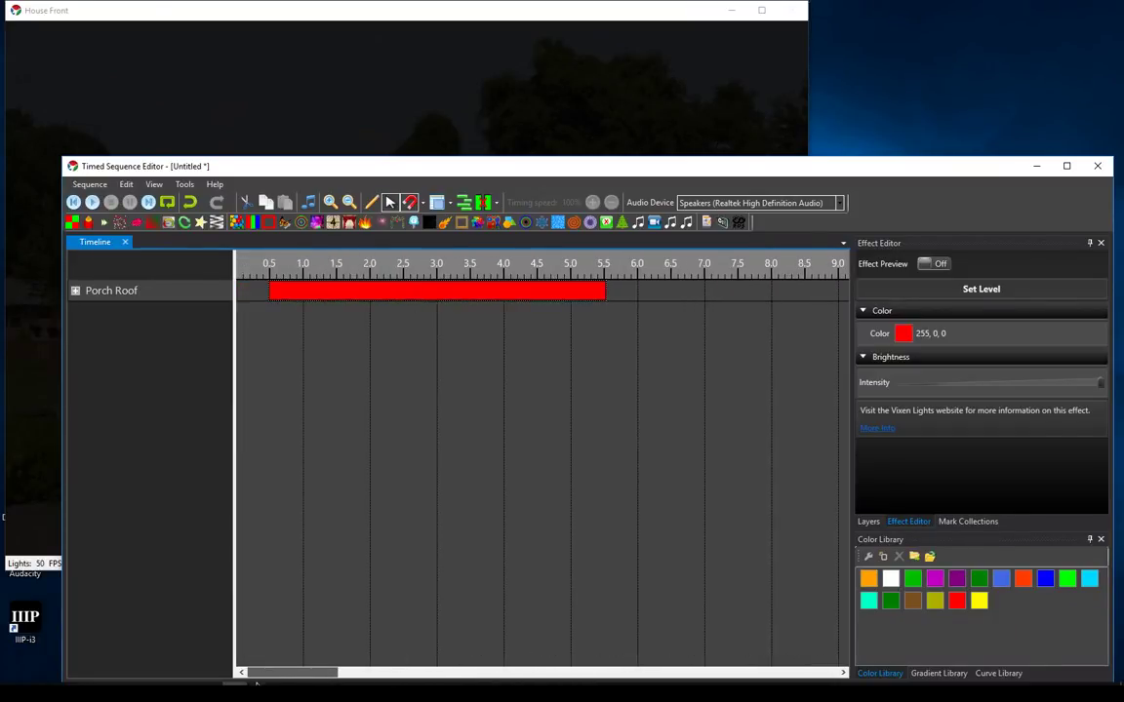
left_click(925, 264)
left_click_drag(595, 176, 605, 394)
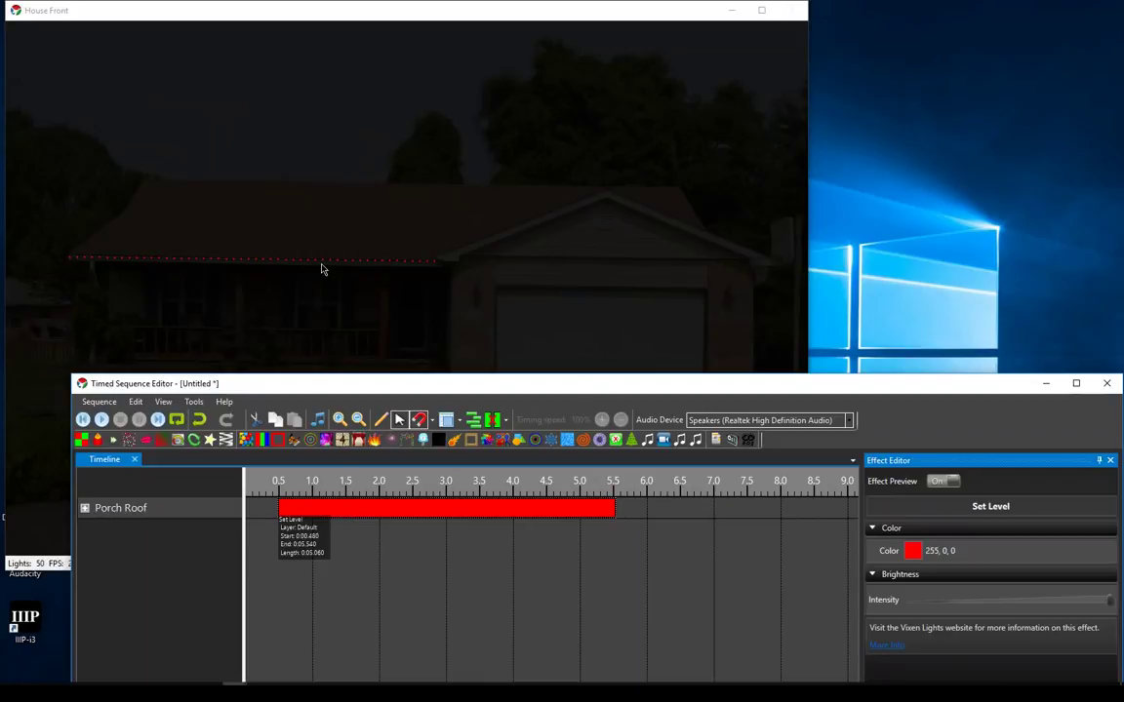
left_click_drag(614, 509, 459, 518)
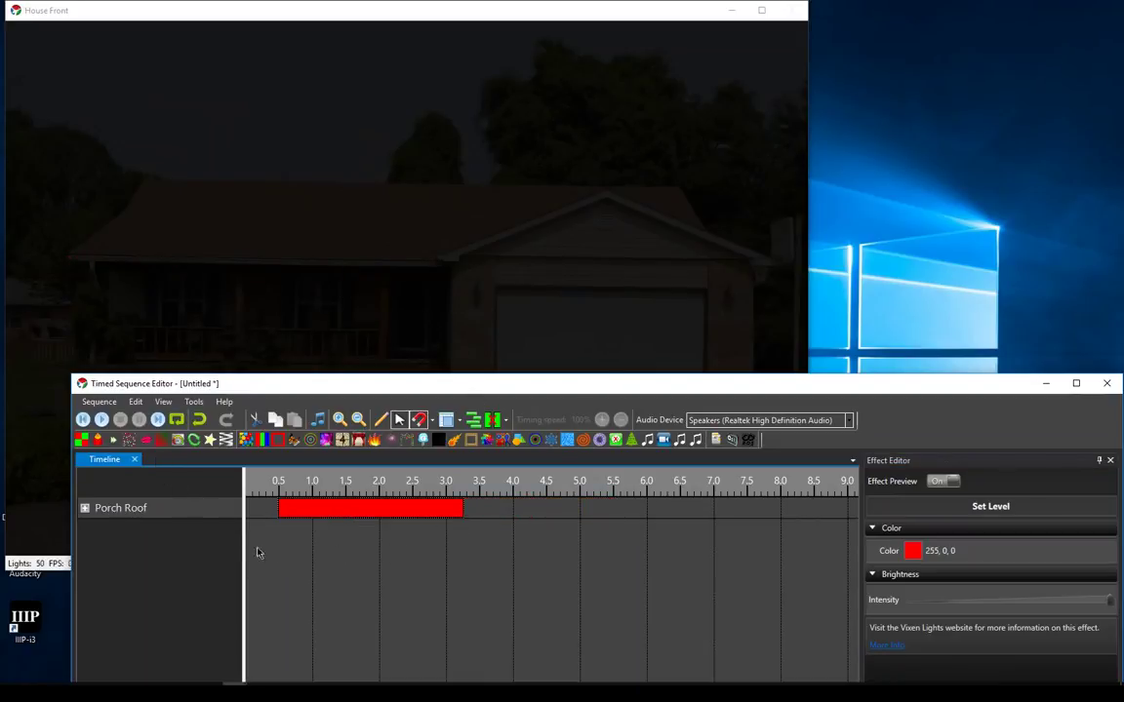
left_click(313, 577)
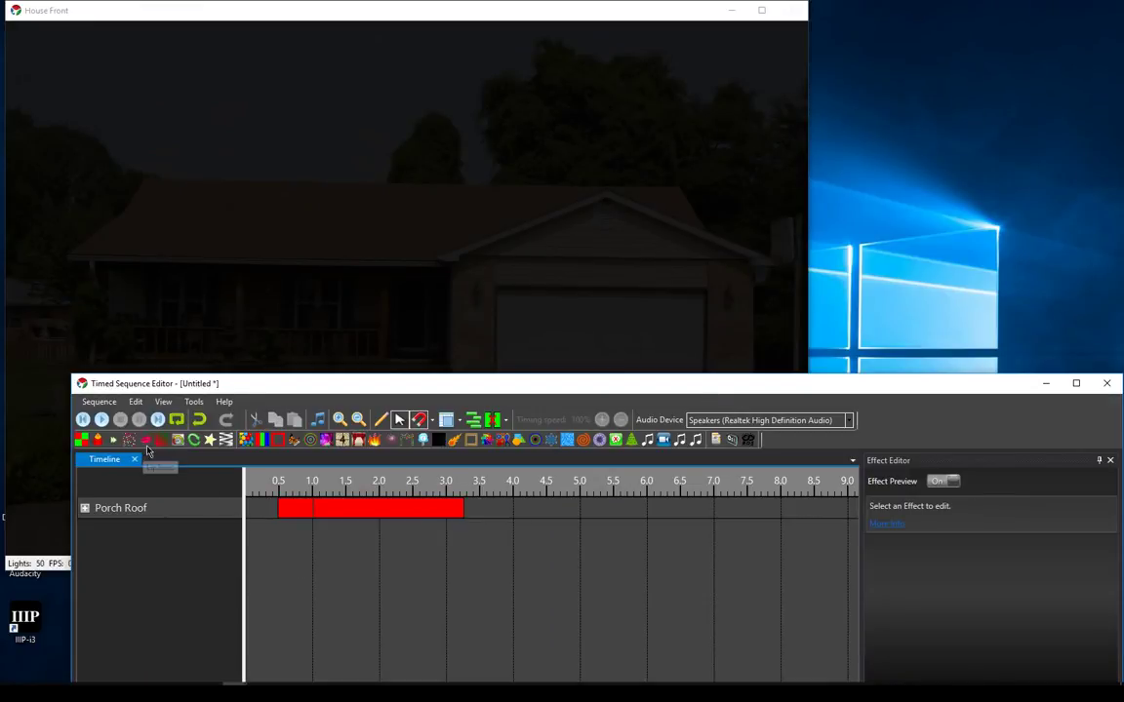
left_click_drag(177, 438, 482, 508)
left_click_drag(613, 508, 715, 505)
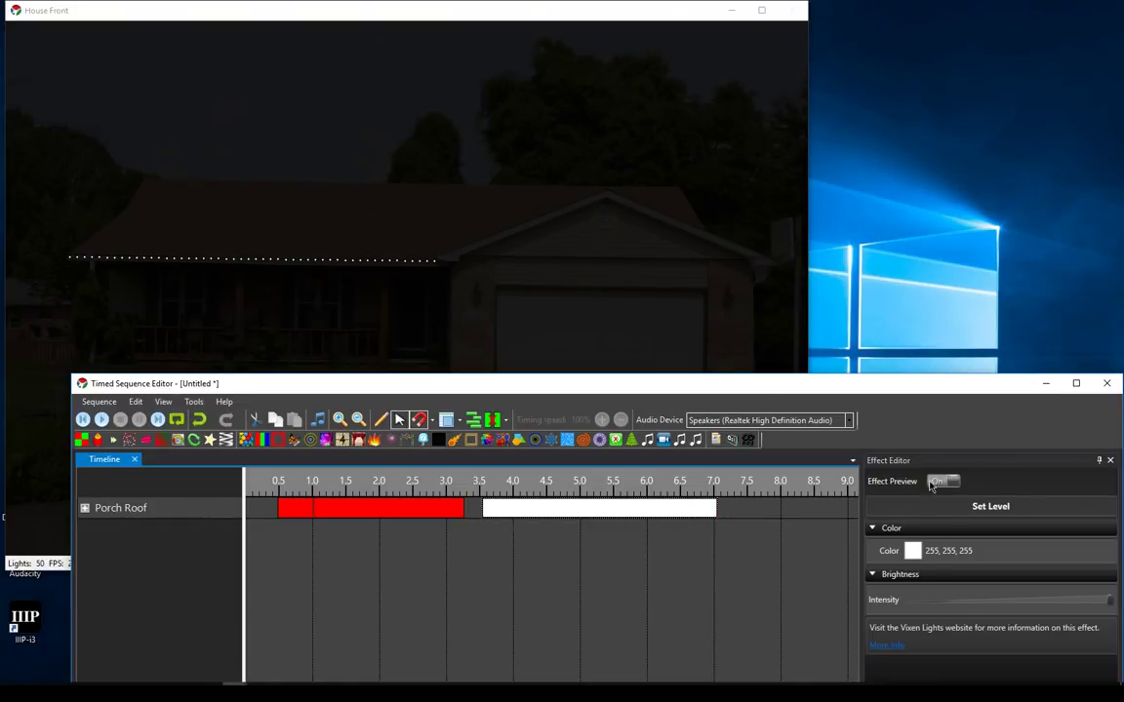
left_click(433, 516)
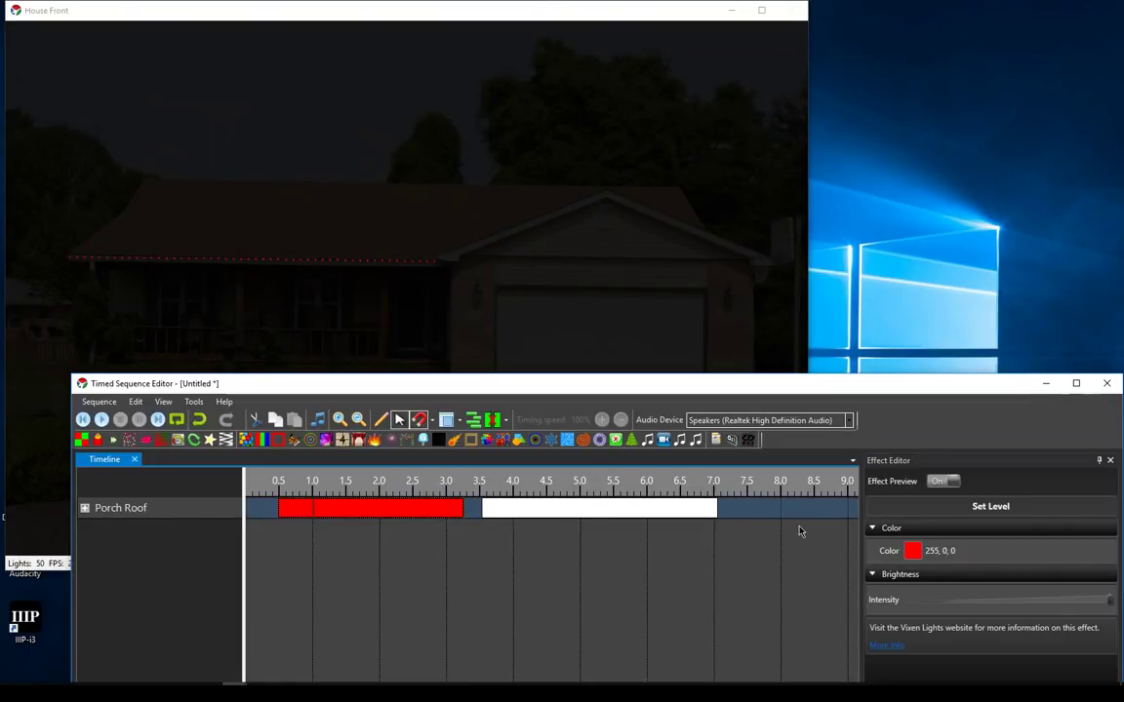
left_click(540, 514)
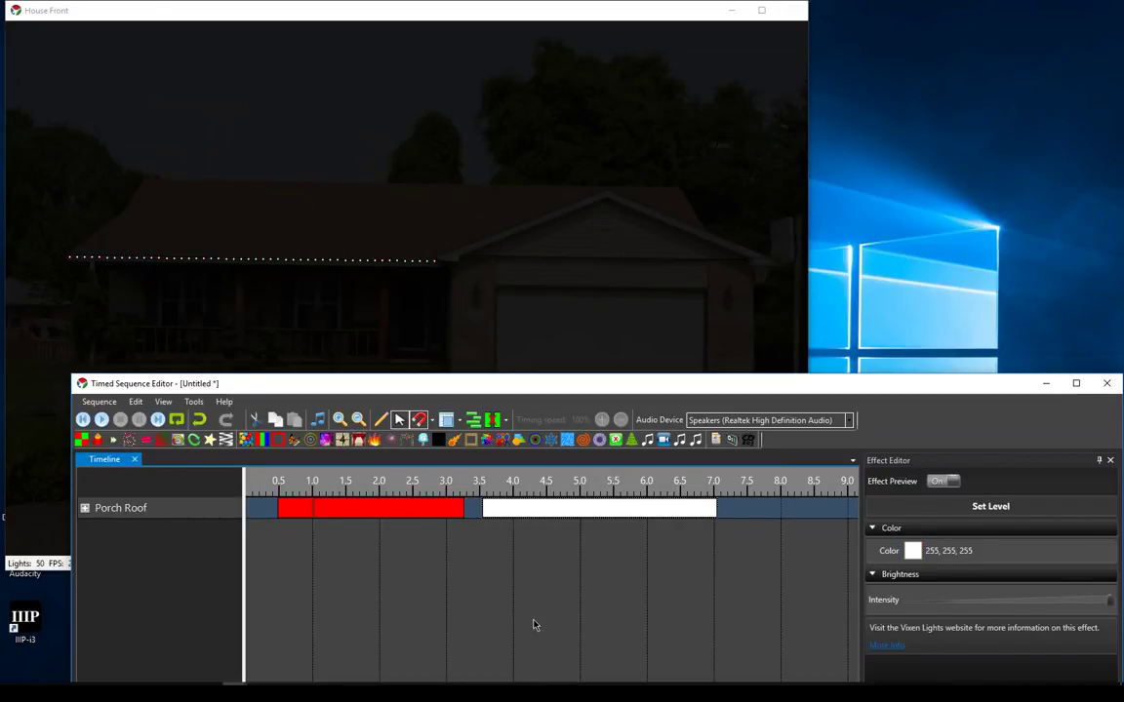
left_click(551, 572)
left_click(557, 523)
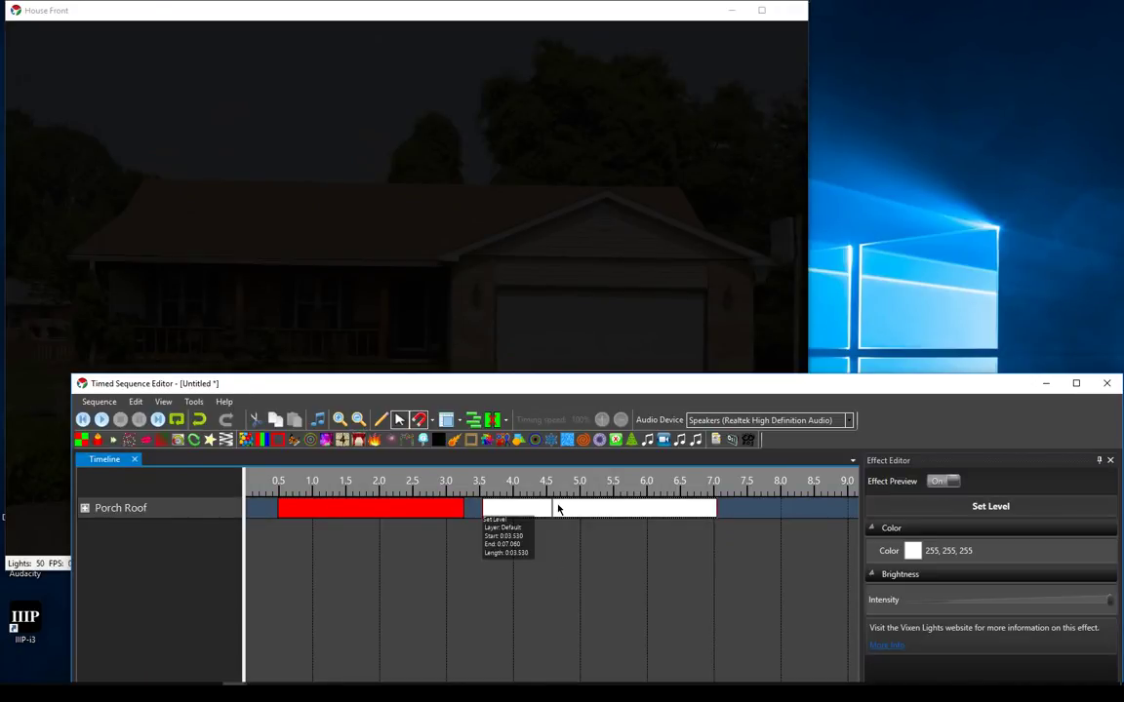
key("Delete")
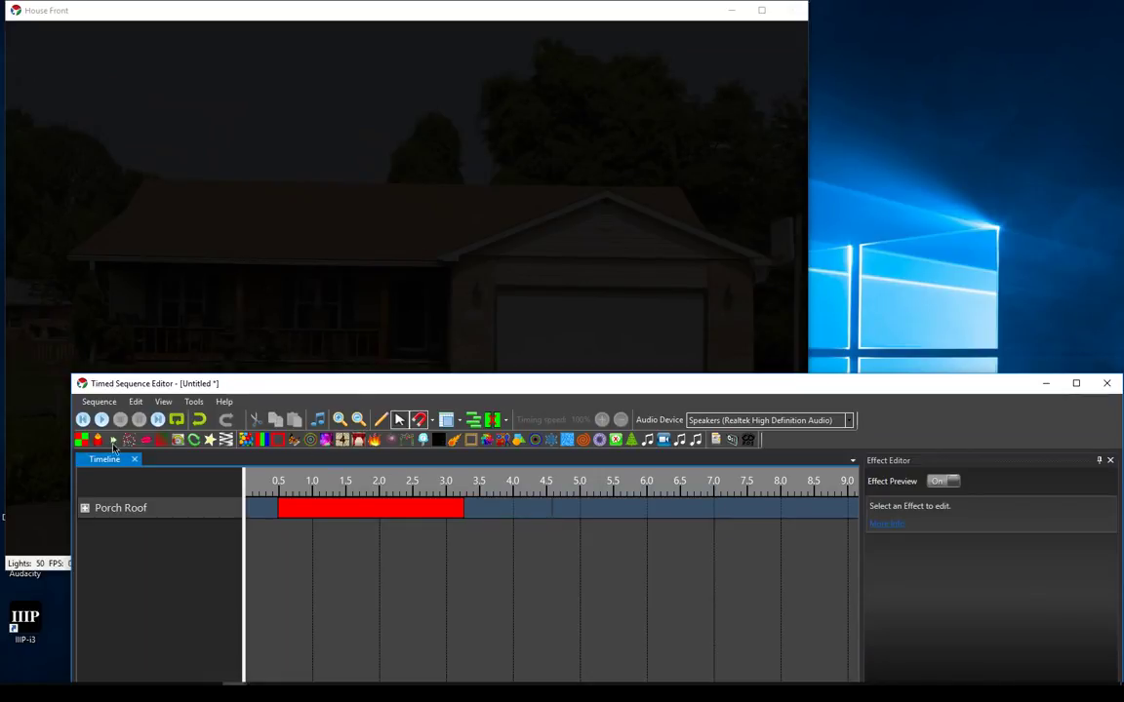
left_click(310, 507)
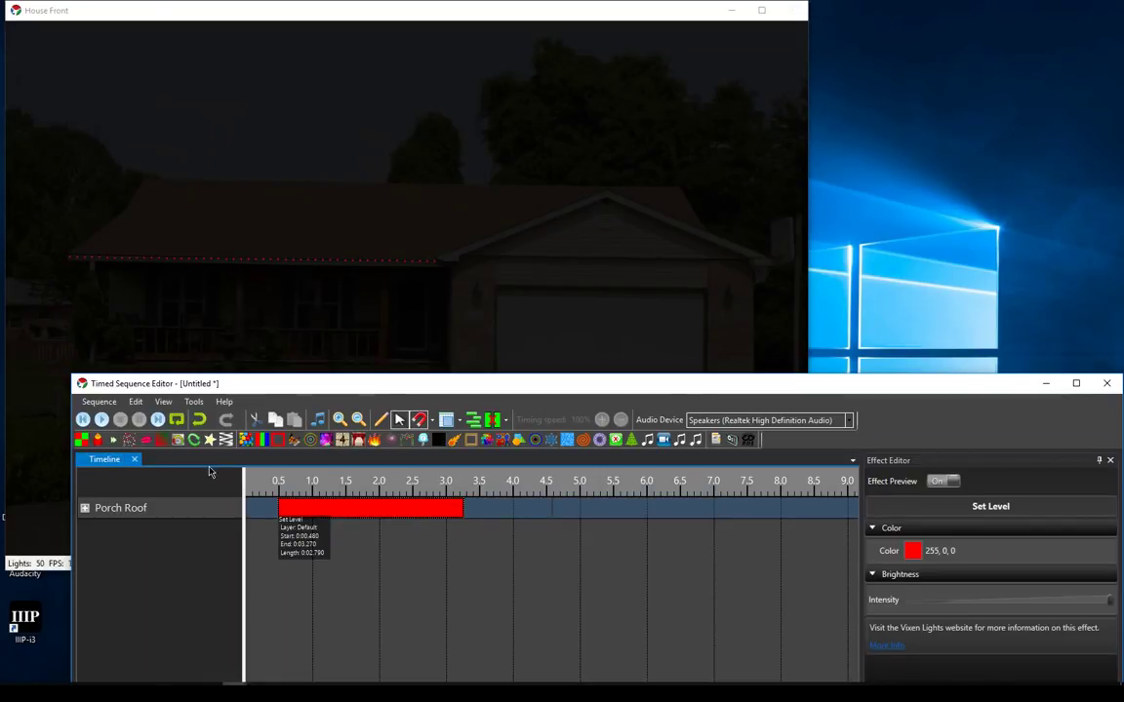
Step: Place a Chase effect on Porch Roof starting around 3.5 seconds
left_click(492, 502)
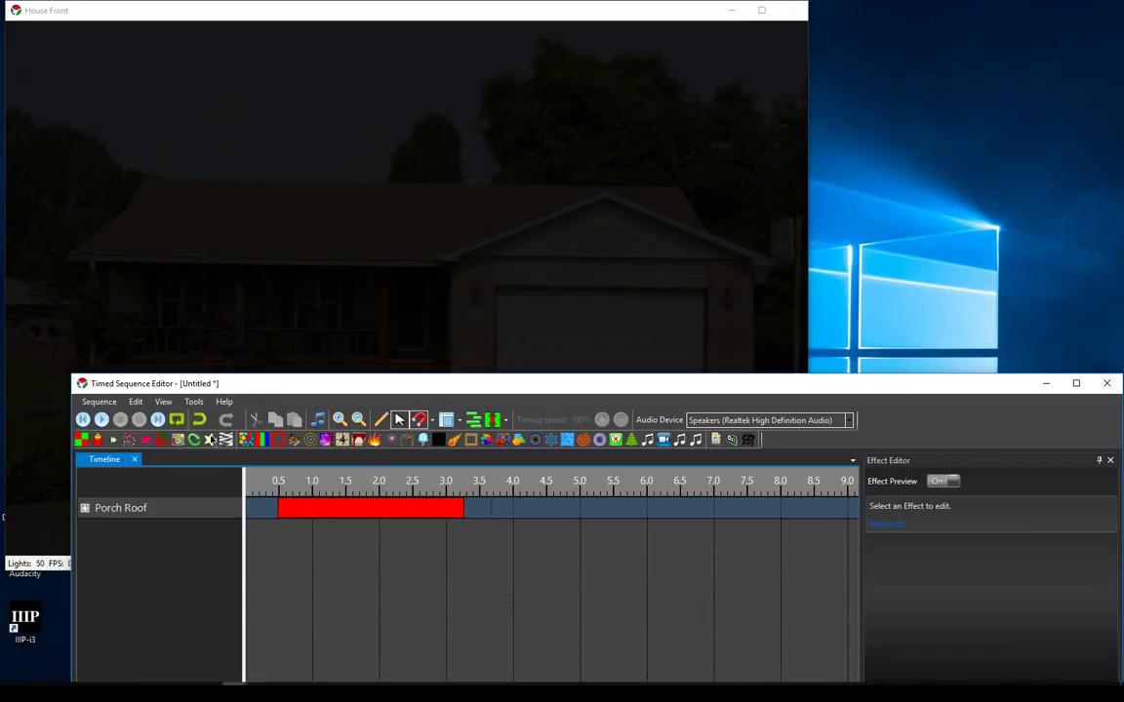
left_click_drag(178, 444, 386, 495)
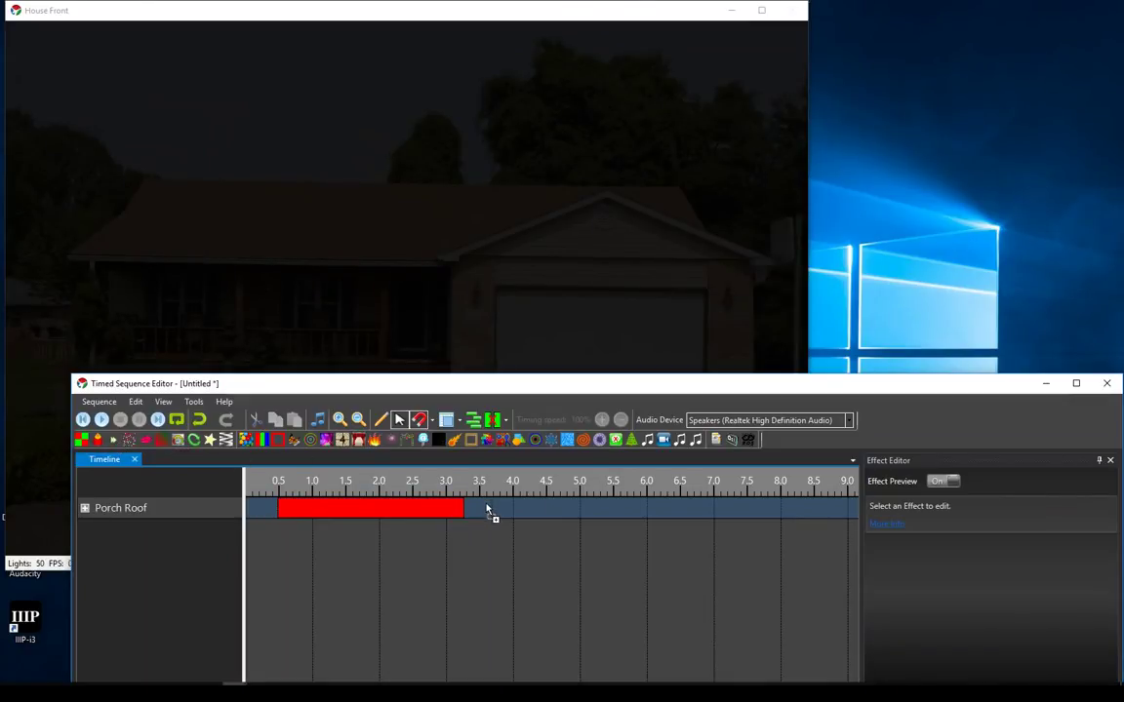
left_click_drag(488, 509, 487, 508)
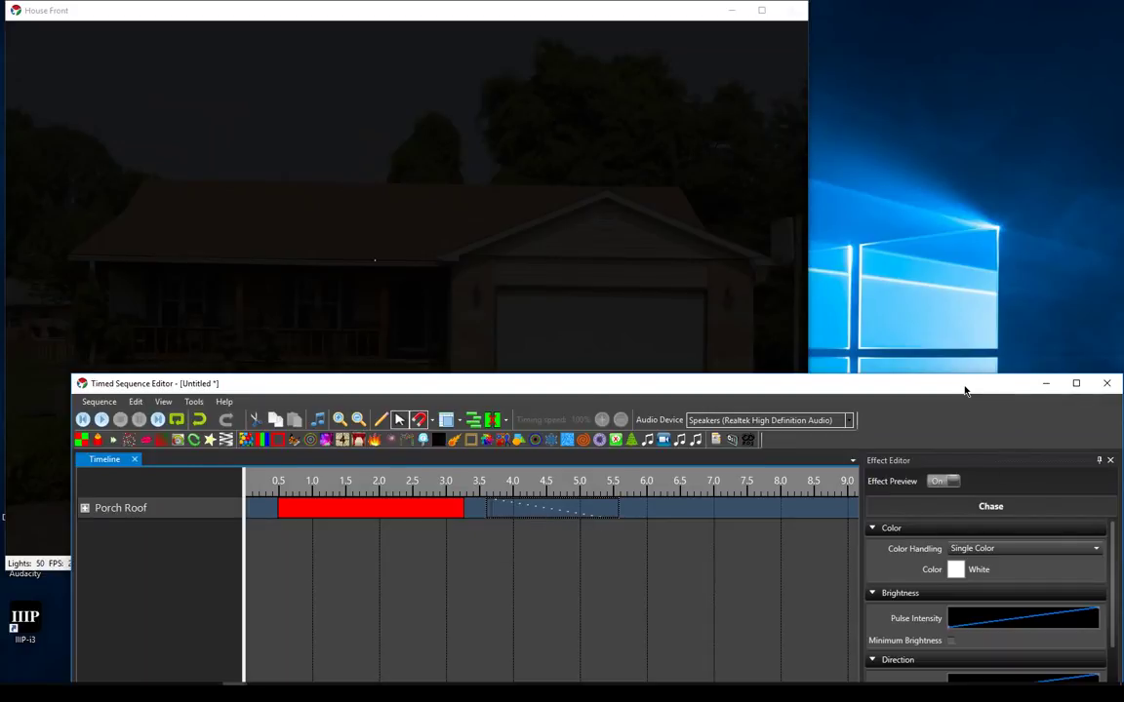
Step: Set the Chase effect's Pulse Overlap to 150
left_click_drag(965, 389, 961, 317)
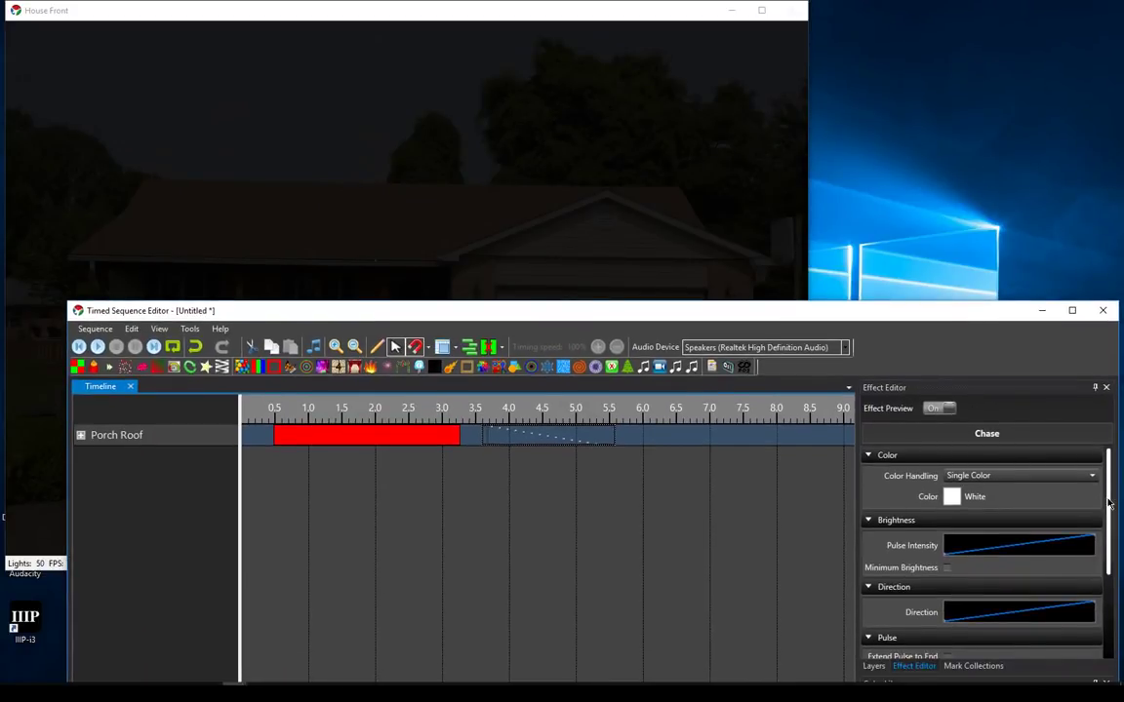
left_click_drag(1109, 501, 1021, 582)
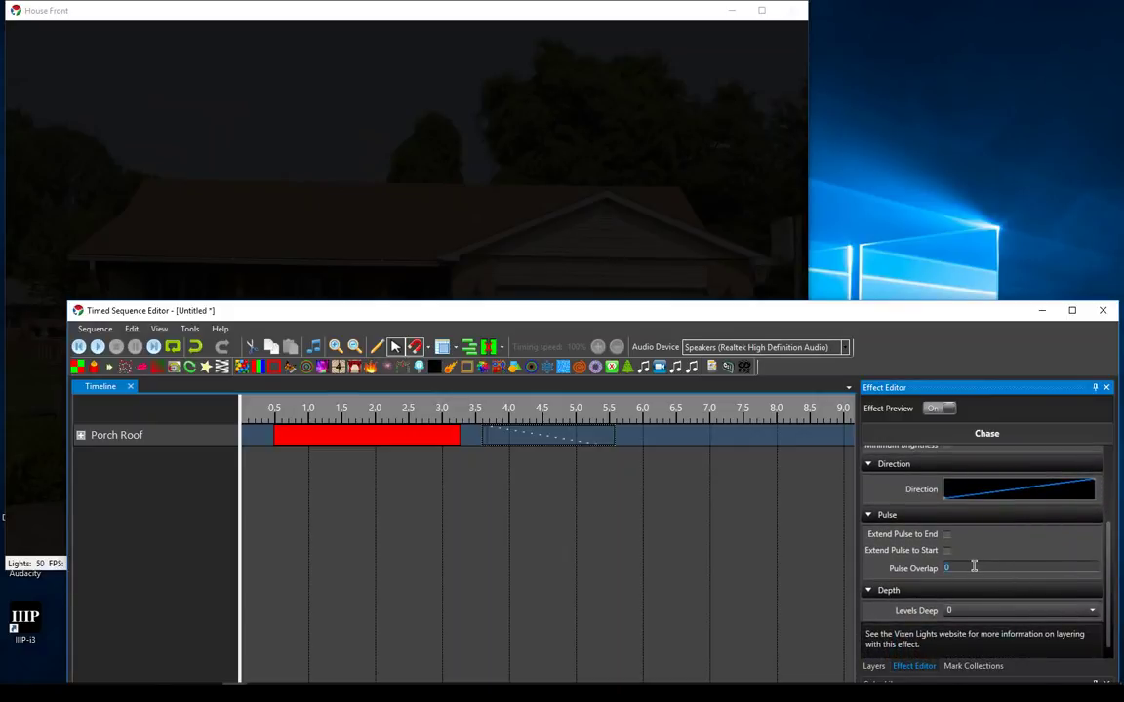
type("150")
Step: Flip the Pulse Intensity curve so the chase pulses fade downward
scroll(1108, 547, "up", 2)
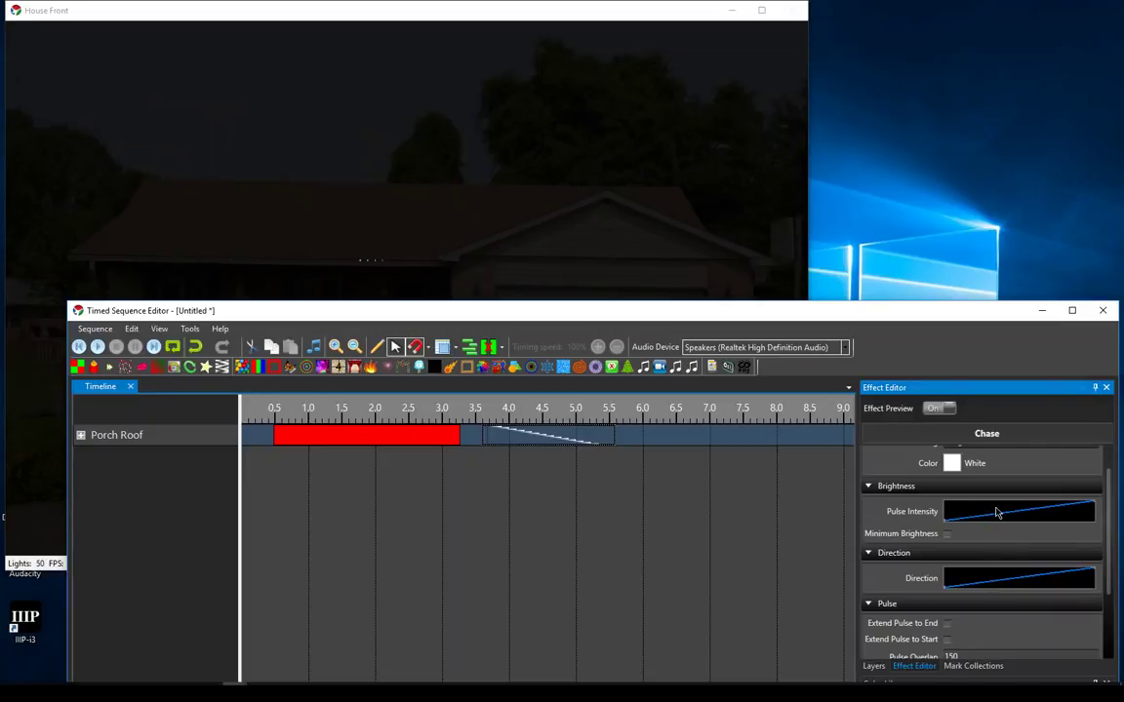
right_click(996, 507)
left_click(858, 500)
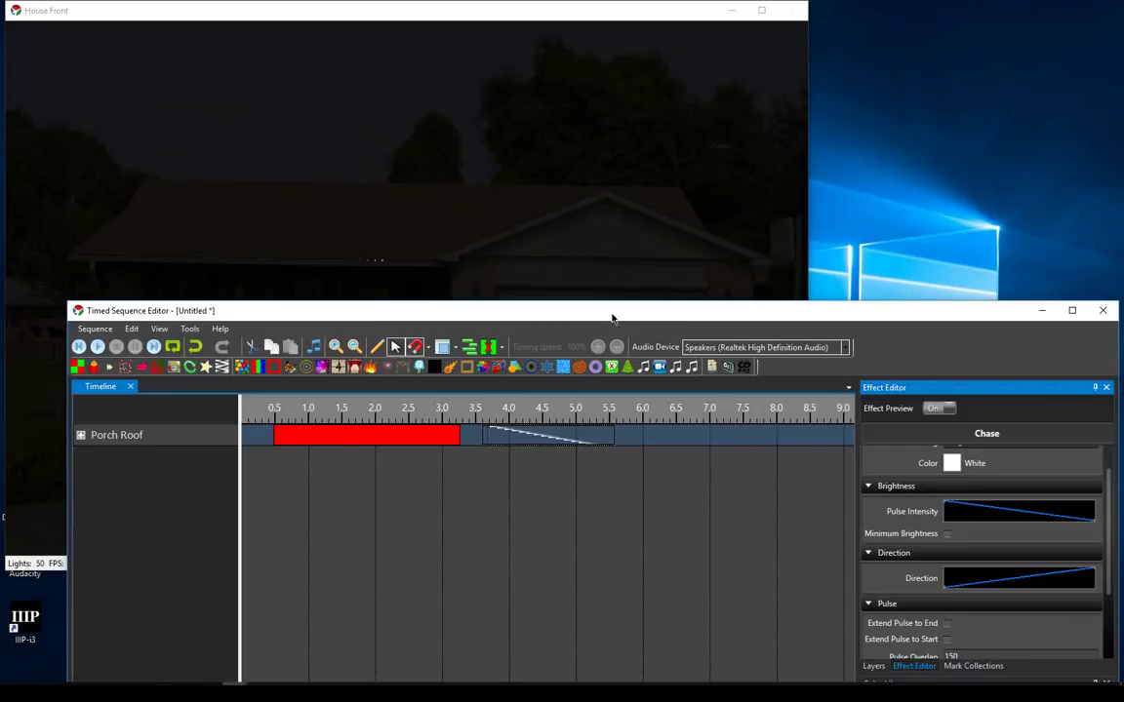
left_click(663, 441)
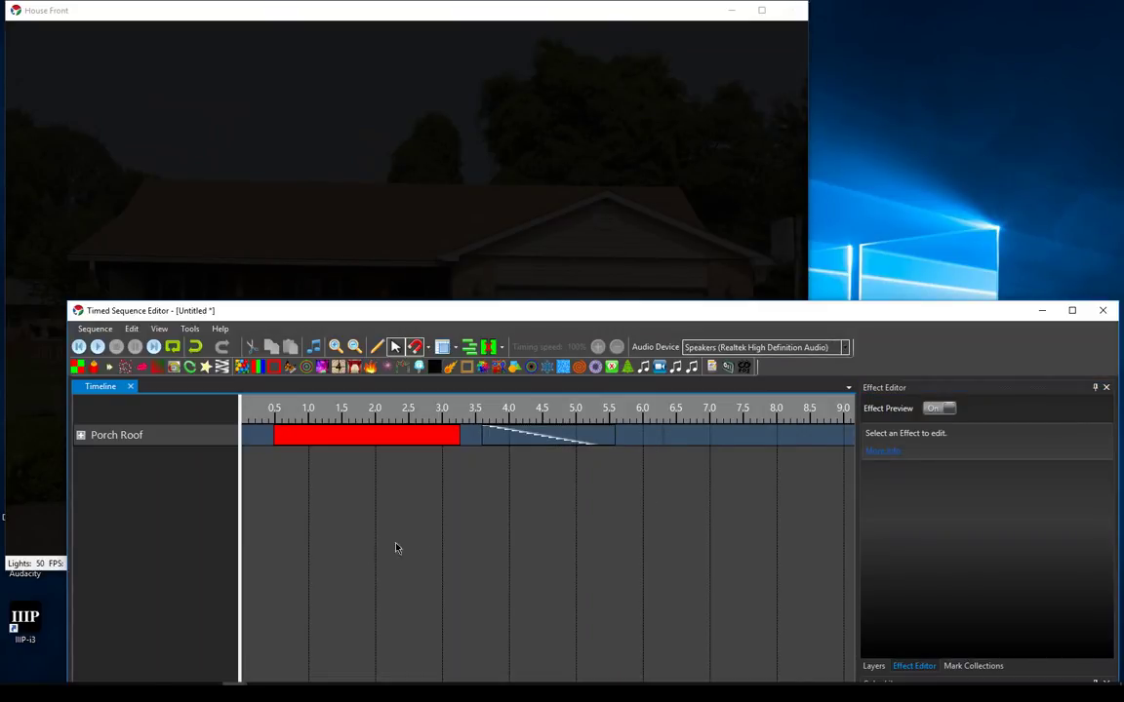
left_click_drag(662, 311, 623, 111)
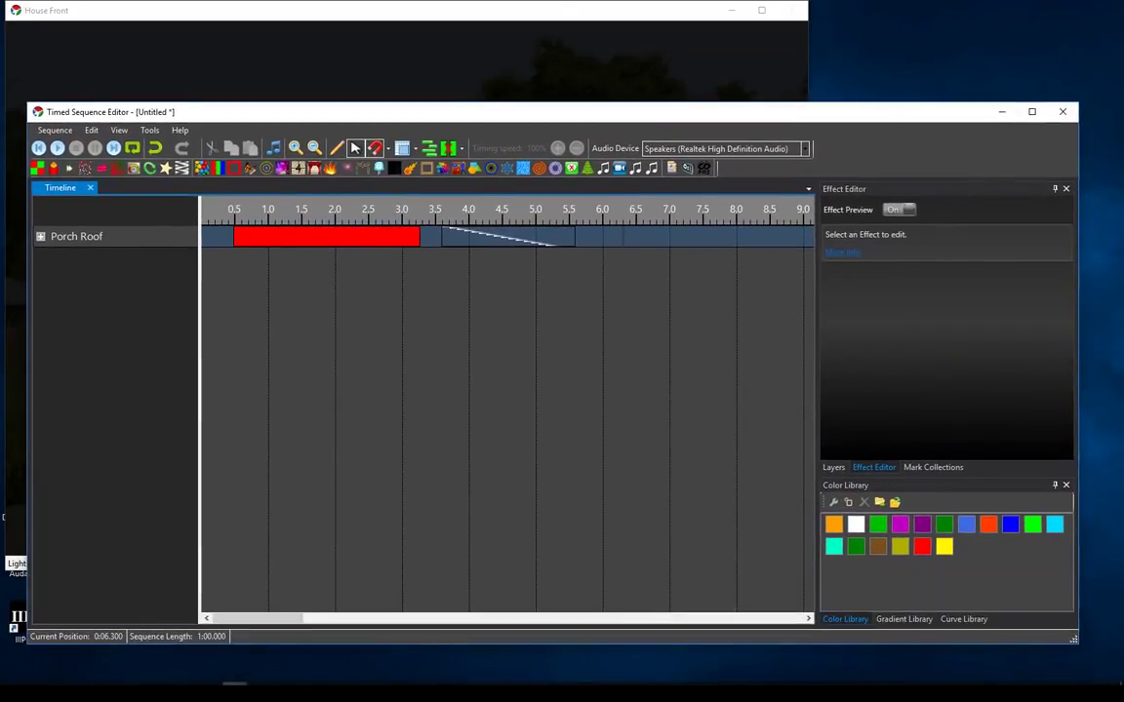